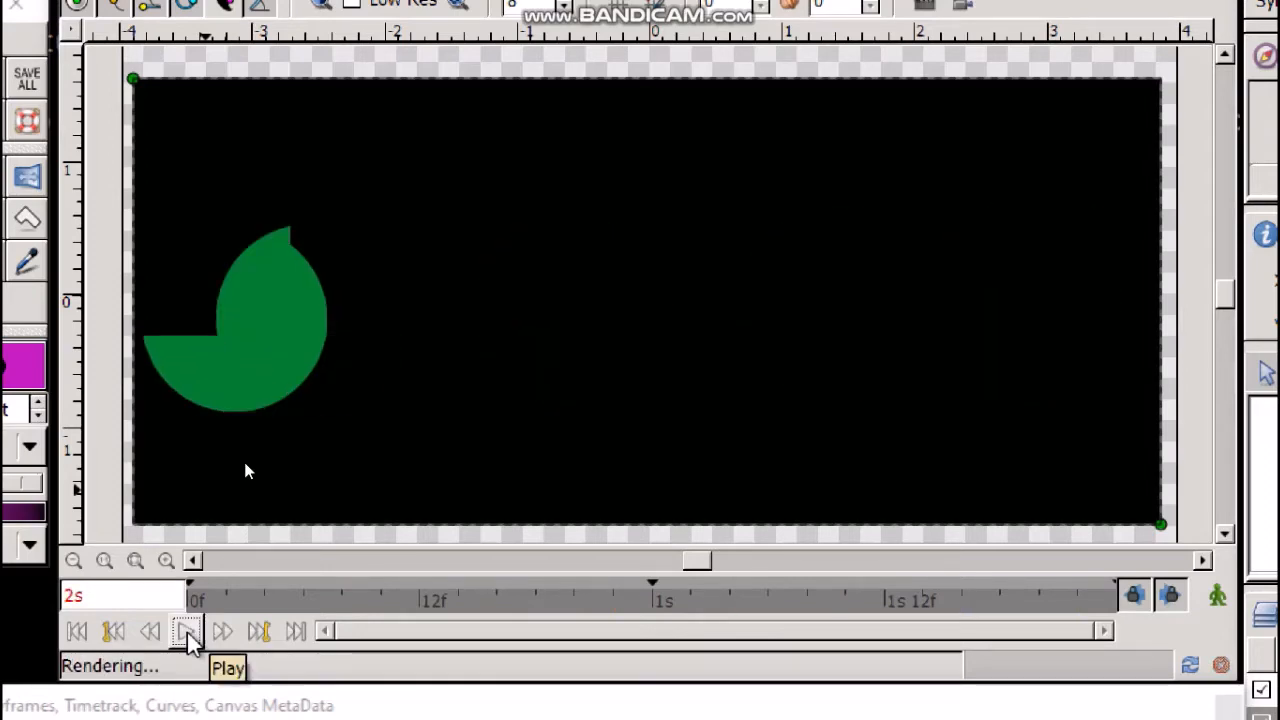
- Play the finished example animation of the moving green circle
{"action": "left_click", "coordinate": [188, 632]}
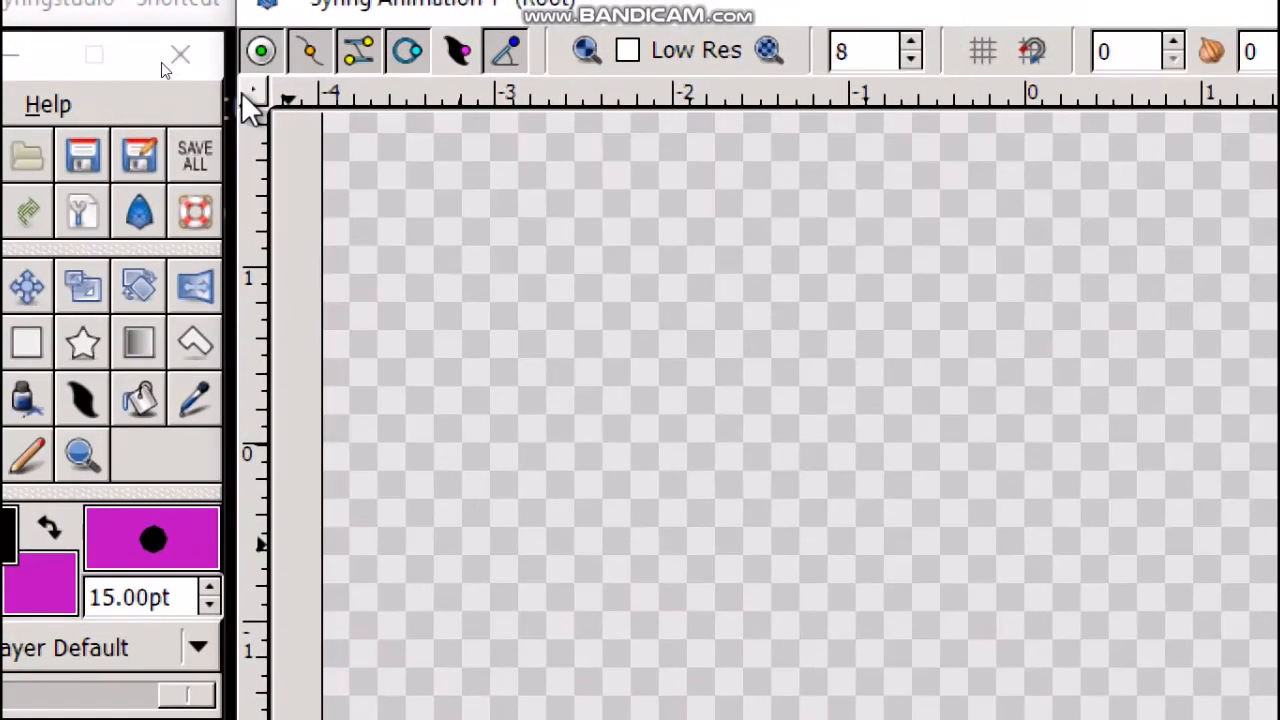
- Open the canvas properties and rename the canvas as "moving circle2"
{"action": "left_click", "coordinate": [255, 92]}
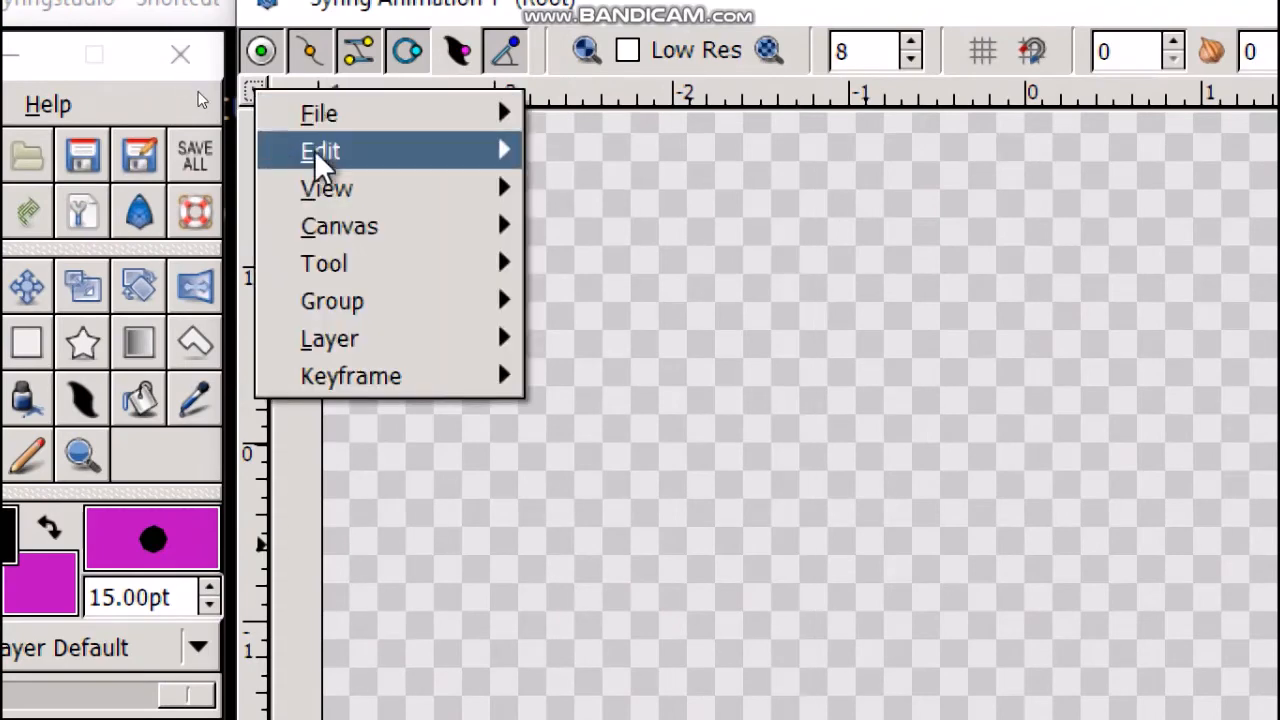
{"action": "mouse_move", "coordinate": [318, 155]}
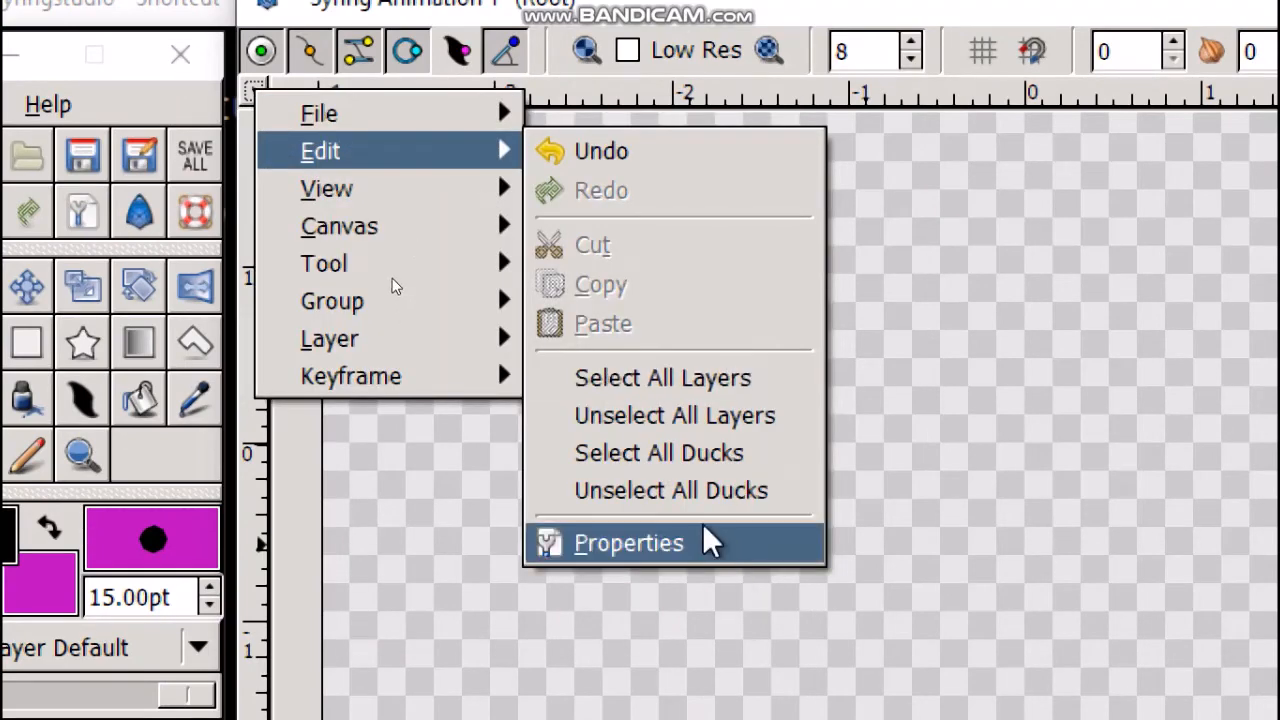
{"action": "left_click", "coordinate": [628, 543]}
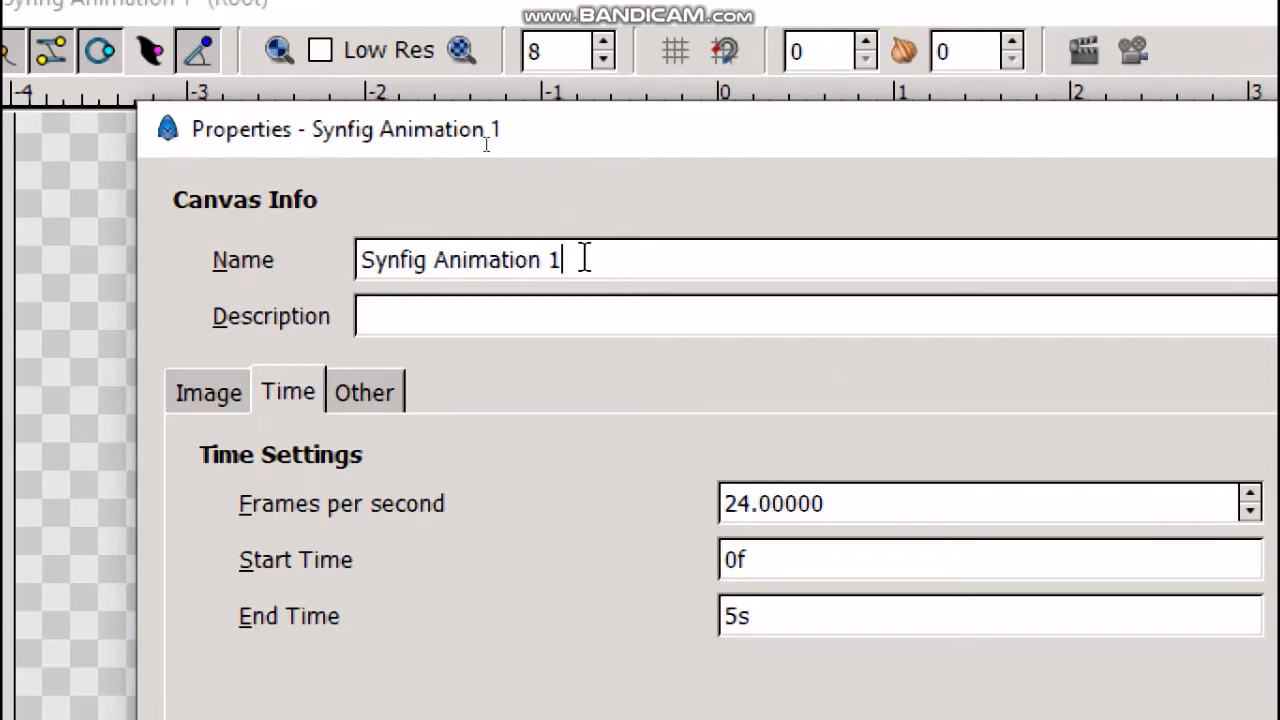
{"action": "key", "text": "BackSpace"}
{"action": "key", "text": "BackSpace"}
{"action": "key", "text": "BackSpace"}
{"action": "key", "text": "BackSpace"}
{"action": "key", "text": "BackSpace"}
{"action": "key", "text": "BackSpace"}
{"action": "key", "text": "BackSpace"}
{"action": "key", "text": "BackSpace"}
{"action": "key", "text": "BackSpace"}
{"action": "key", "text": "BackSpace"}
{"action": "key", "text": "BackSpace"}
{"action": "key", "text": "BackSpace"}
{"action": "key", "text": "BackSpace"}
{"action": "key", "text": "BackSpace"}
{"action": "key", "text": "BackSpace"}
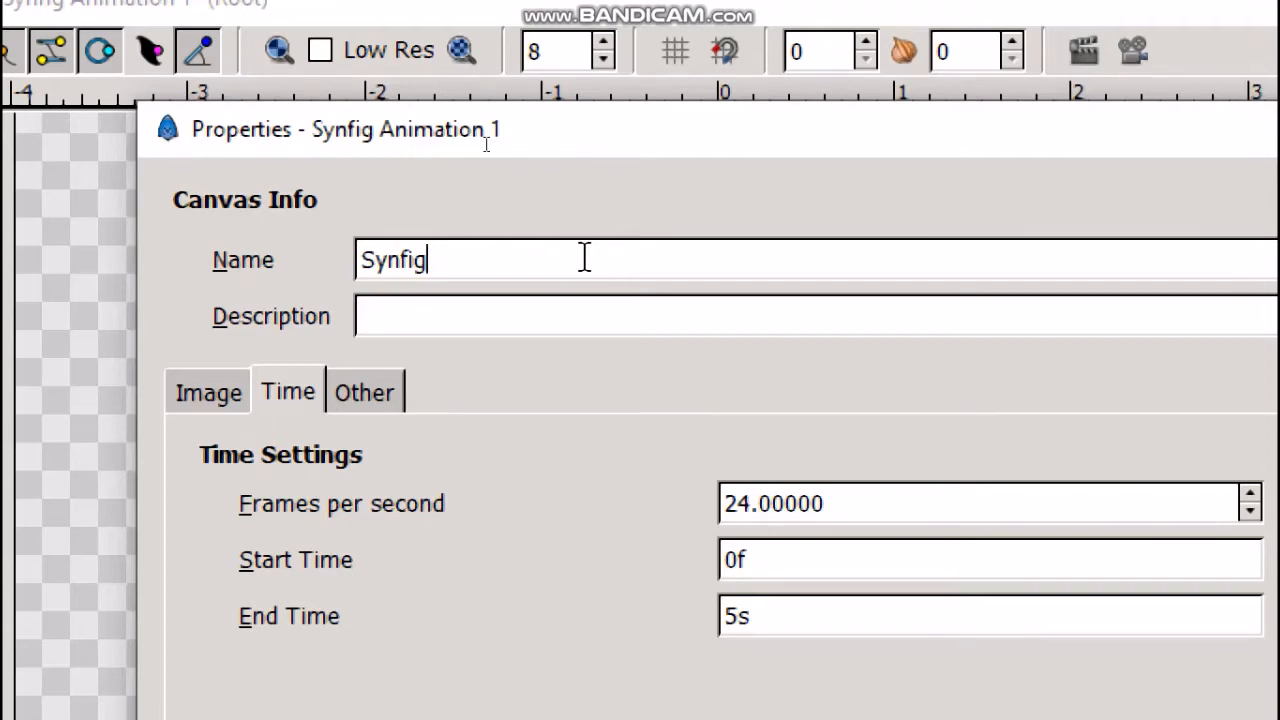
{"action": "key", "text": "BackSpace"}
{"action": "key", "text": "BackSpace"}
{"action": "key", "text": "BackSpace"}
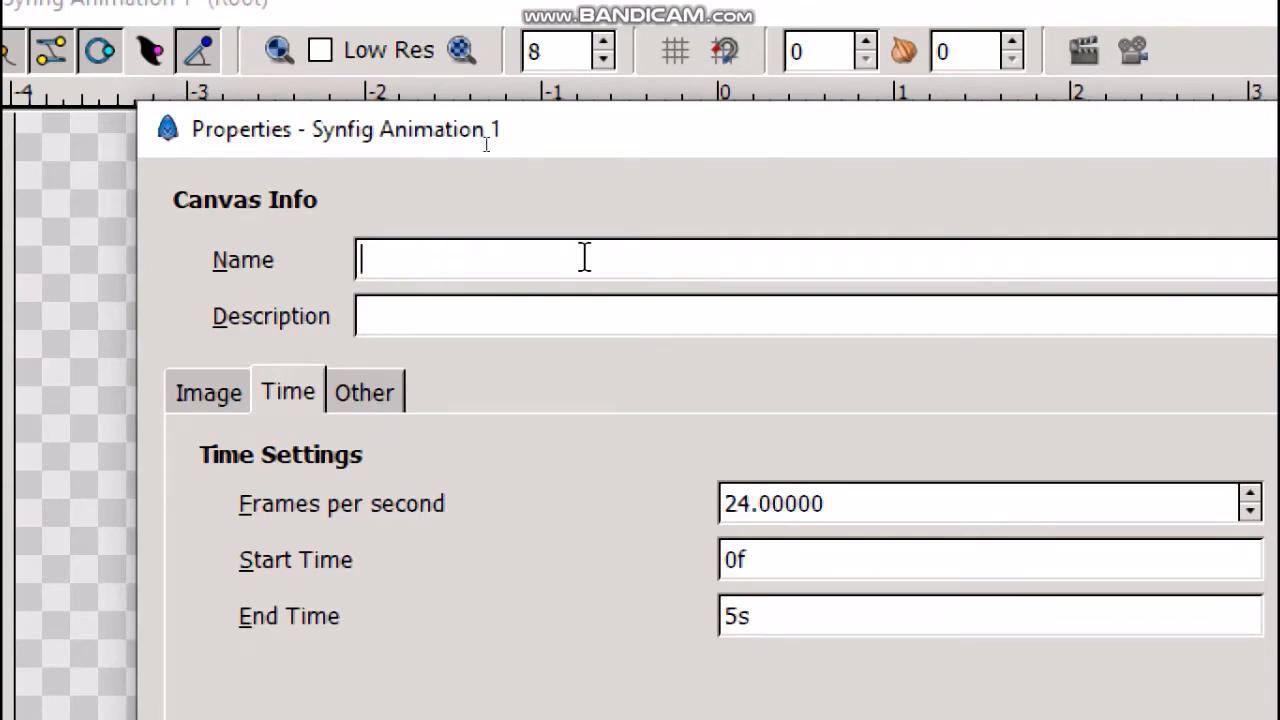
{"action": "type", "text": "moving "}
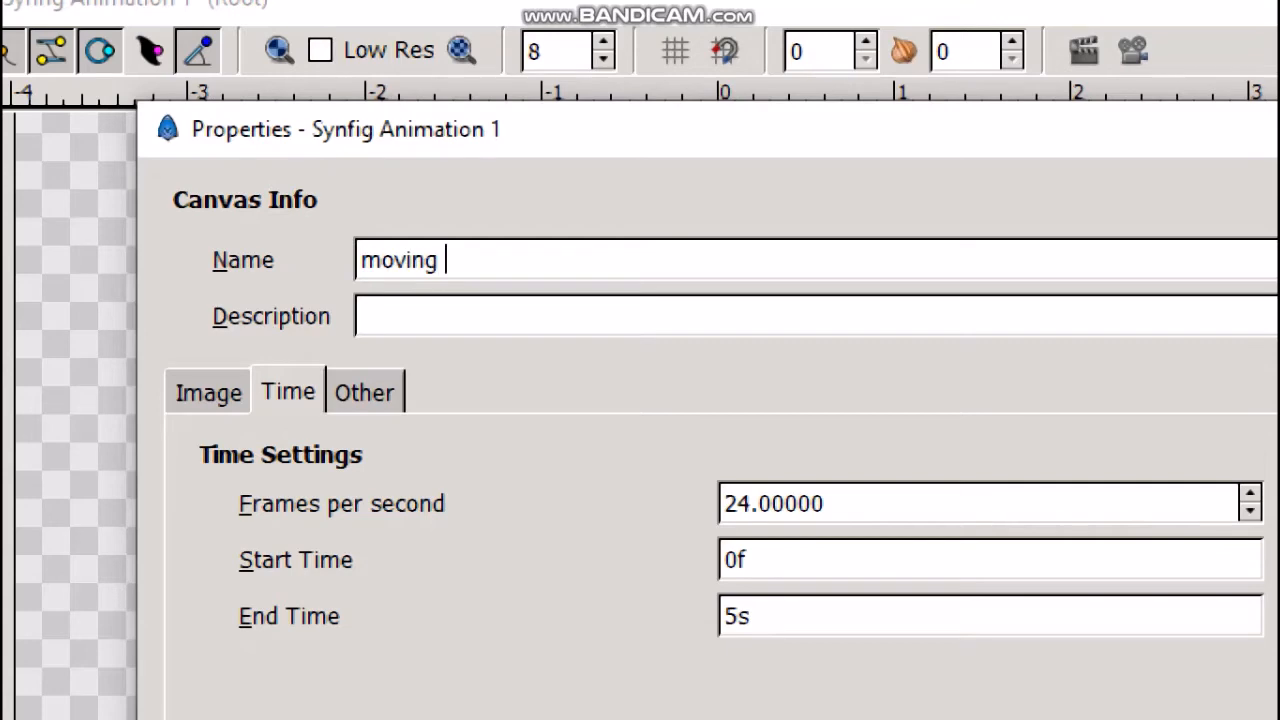
{"action": "type", "text": "circle2"}
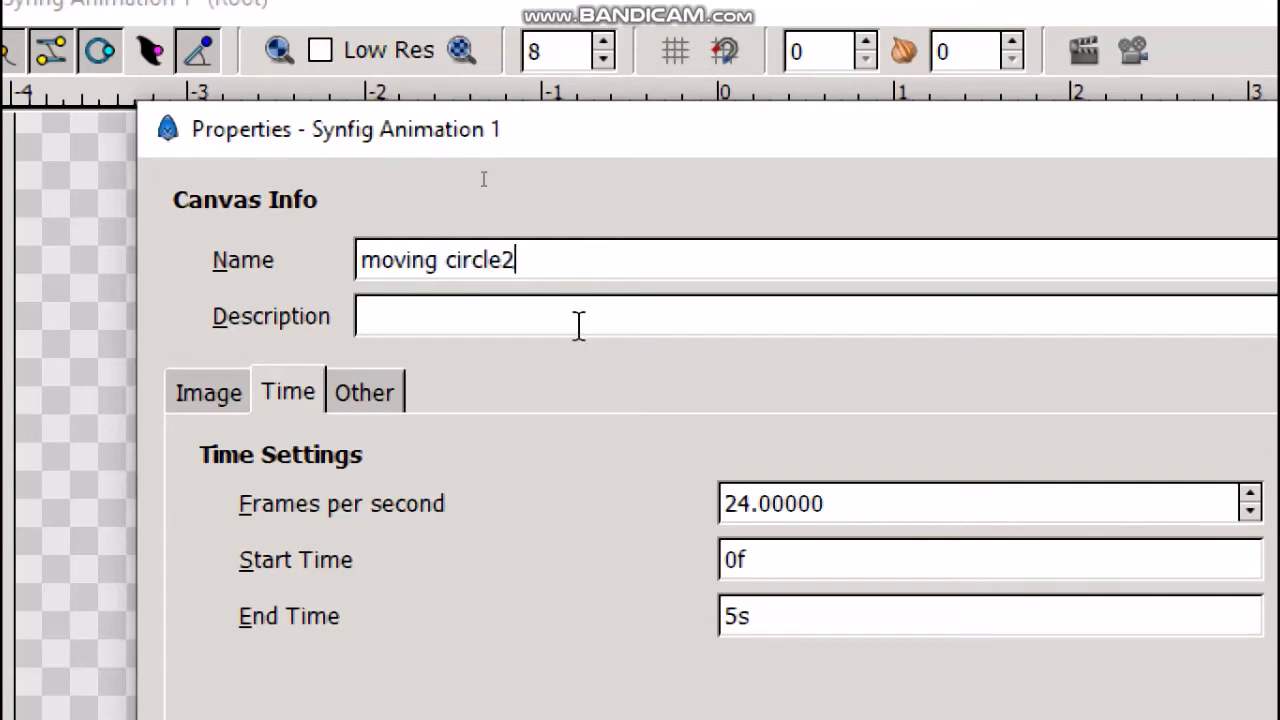
- Enter "moving circle using keyframe" as the canvas description
{"action": "left_click", "coordinate": [483, 314]}
{"action": "type", "text": "moving "}
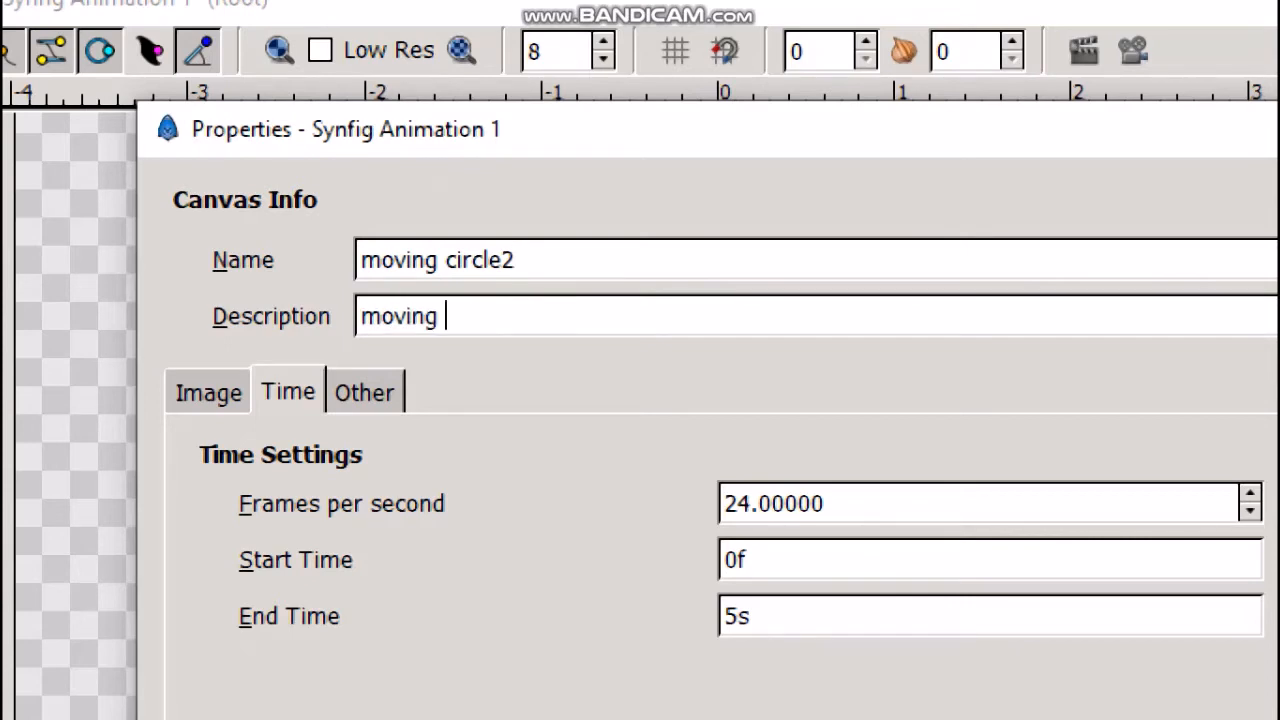
{"action": "type", "text": "circle us"}
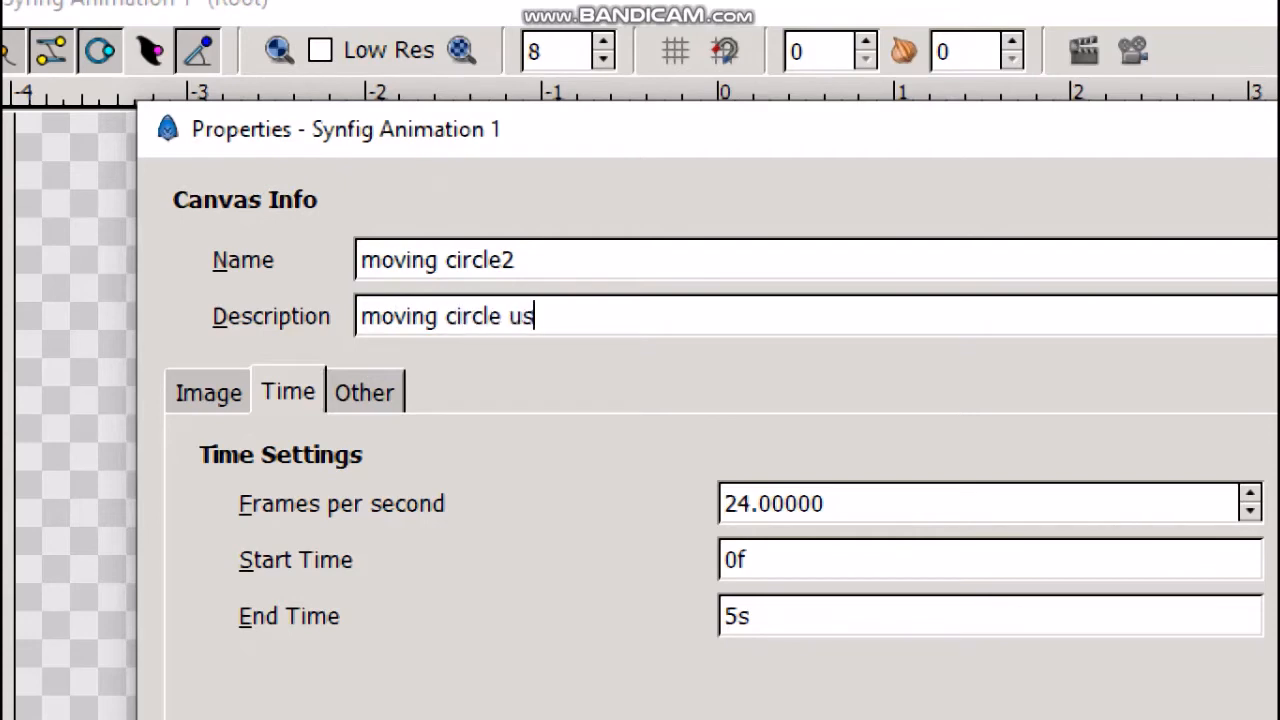
{"action": "type", "text": "ing key"}
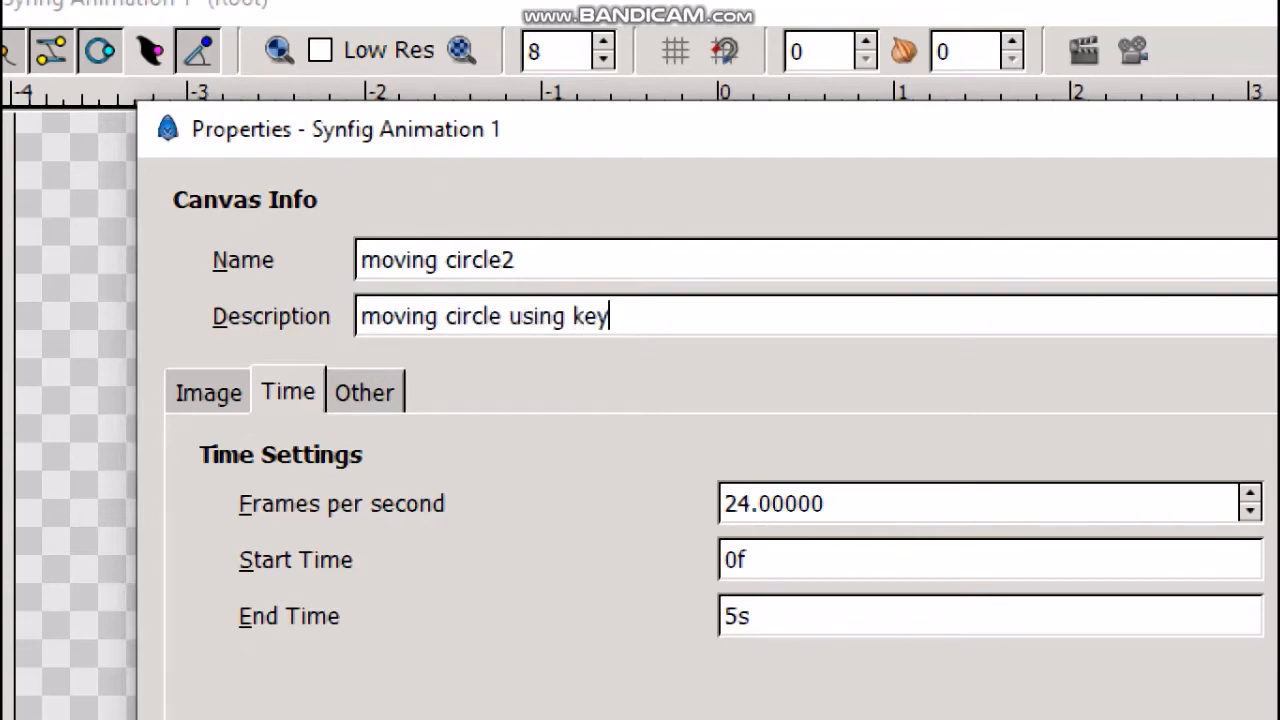
{"action": "type", "text": "frame"}
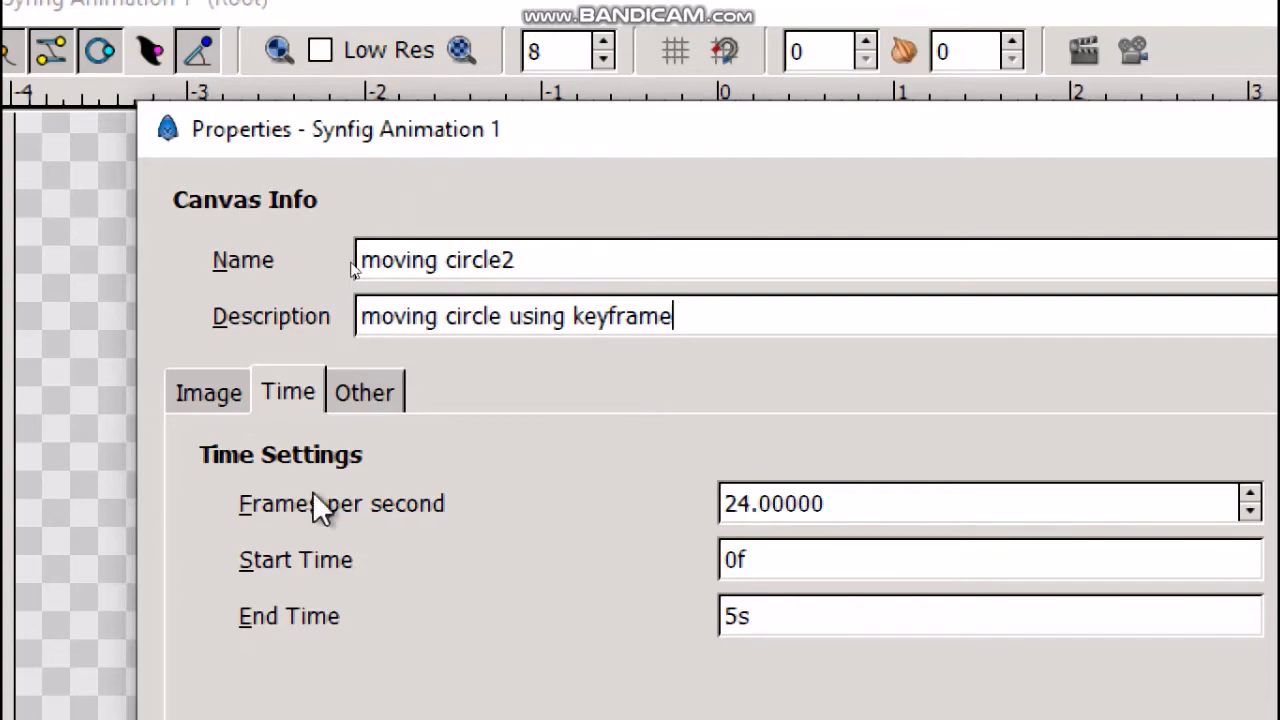
- Set the animation's end time to 2s, apply the canvas properties and close them
{"action": "left_click", "coordinate": [280, 392]}
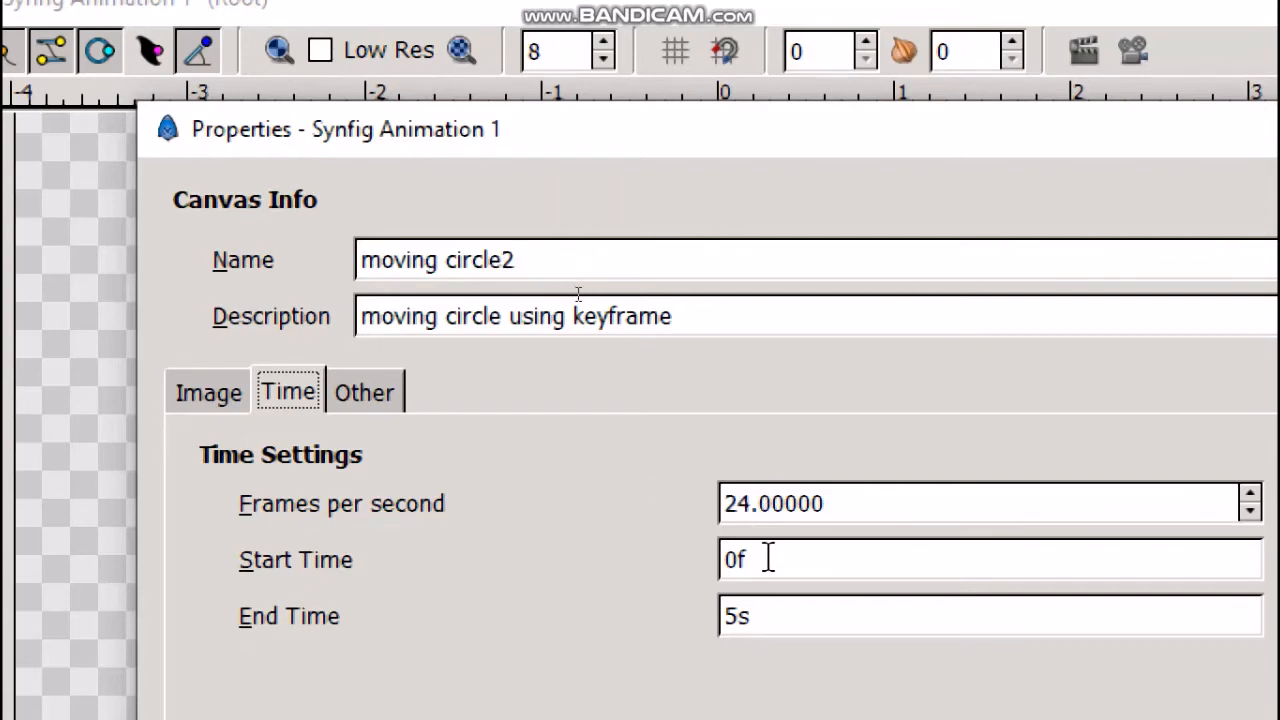
{"action": "left_click_drag", "start_coordinate": [737, 616], "coordinate": [765, 618]}
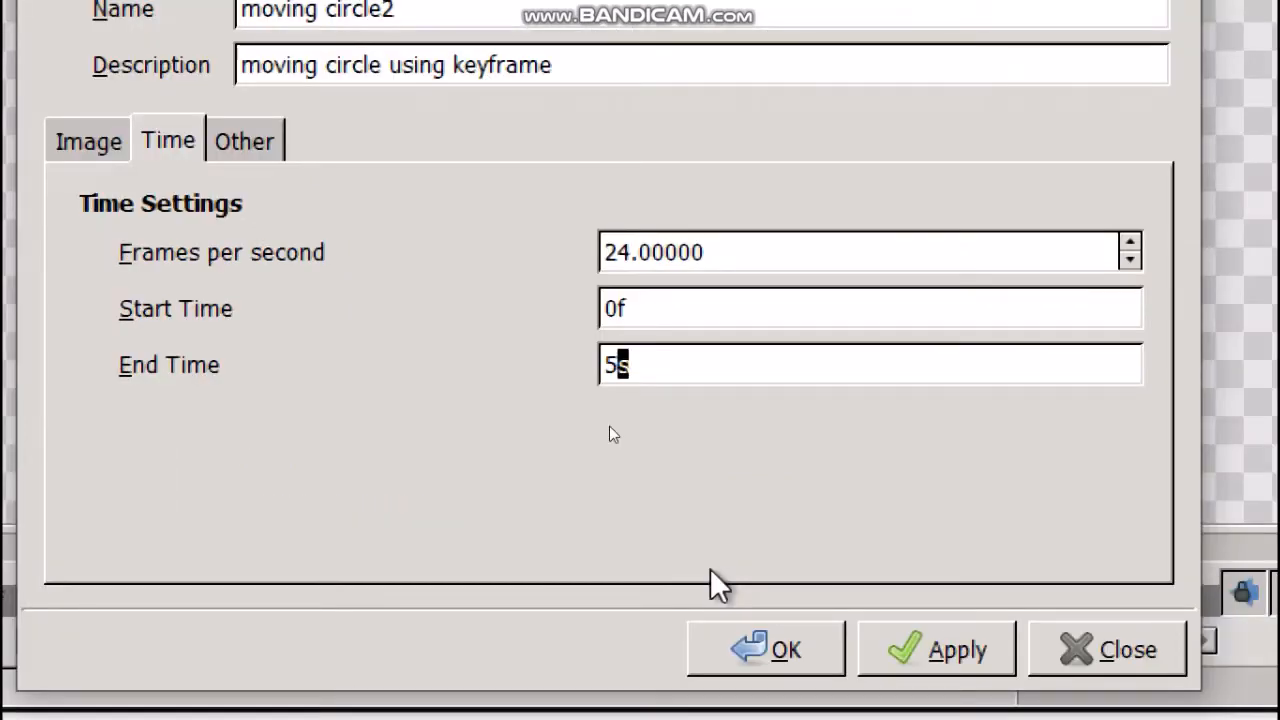
{"action": "key", "text": "Left"}
{"action": "type", "text": "2"}
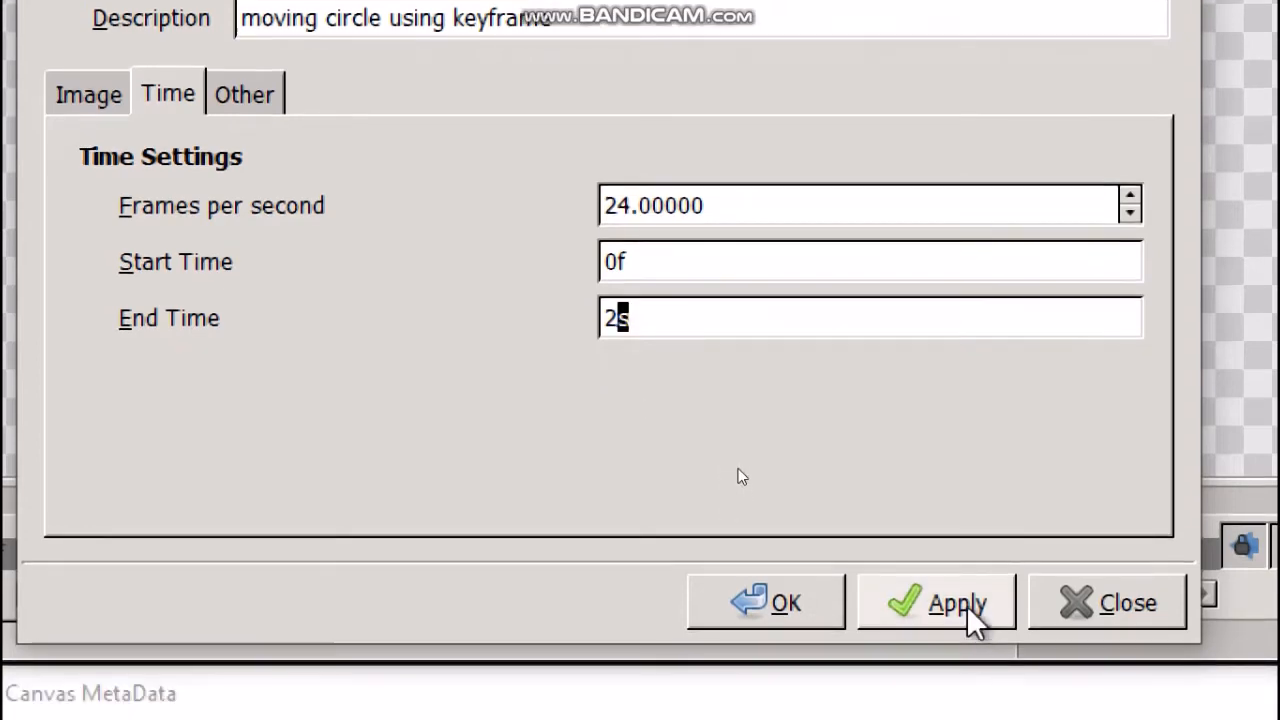
{"action": "left_click", "coordinate": [957, 641]}
{"action": "left_click", "coordinate": [760, 606]}
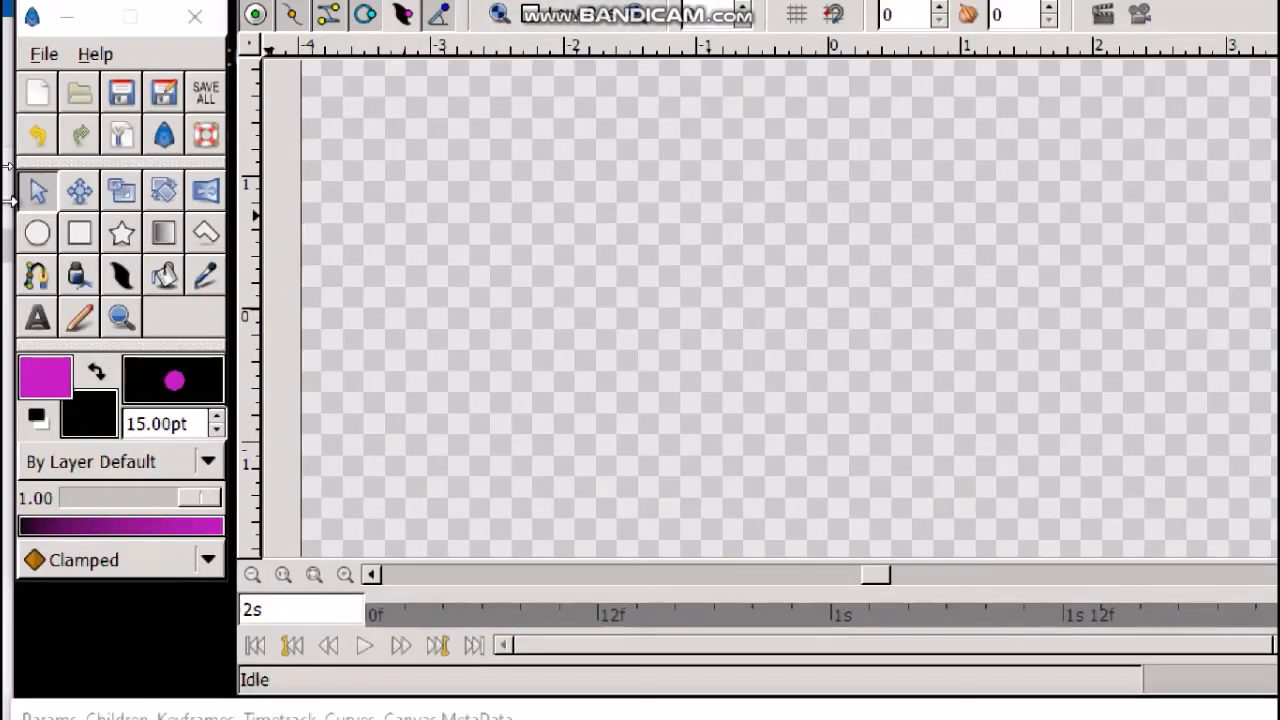
- Draw a black rectangle covering almost the whole canvas as the background
{"action": "left_click", "coordinate": [87, 240]}
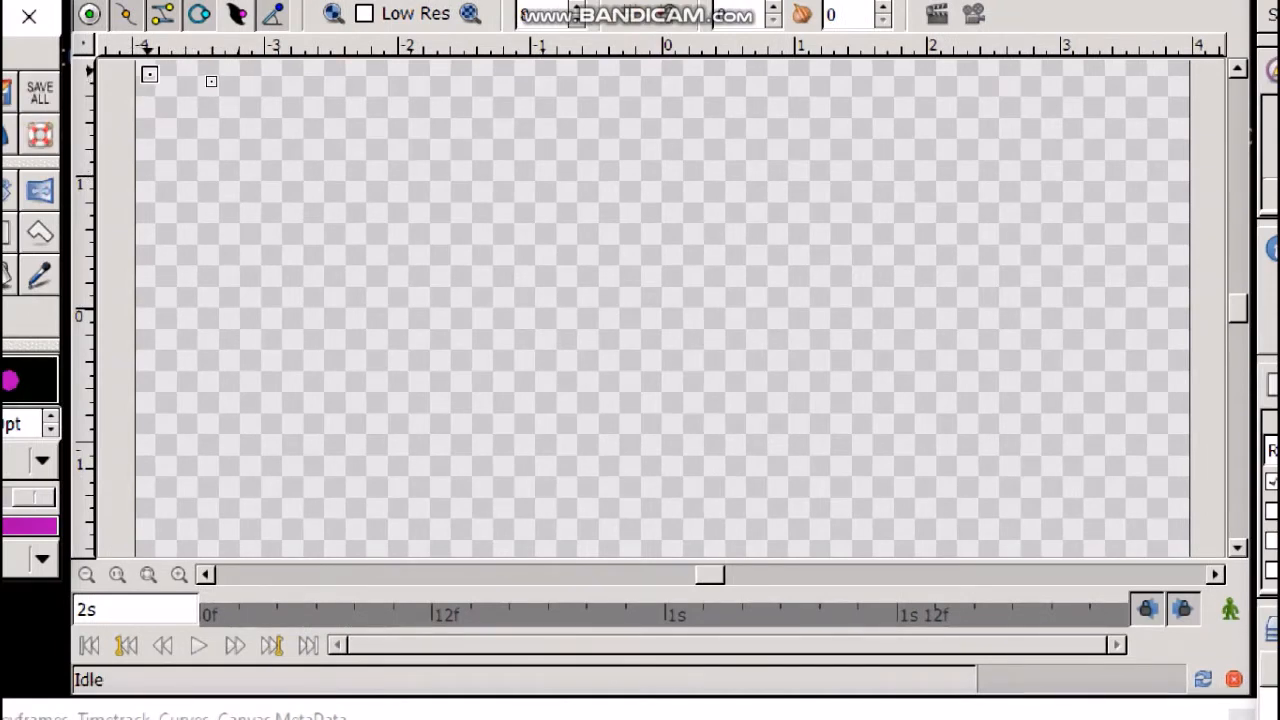
{"action": "left_click_drag", "start_coordinate": [156, 72], "coordinate": [1171, 541]}
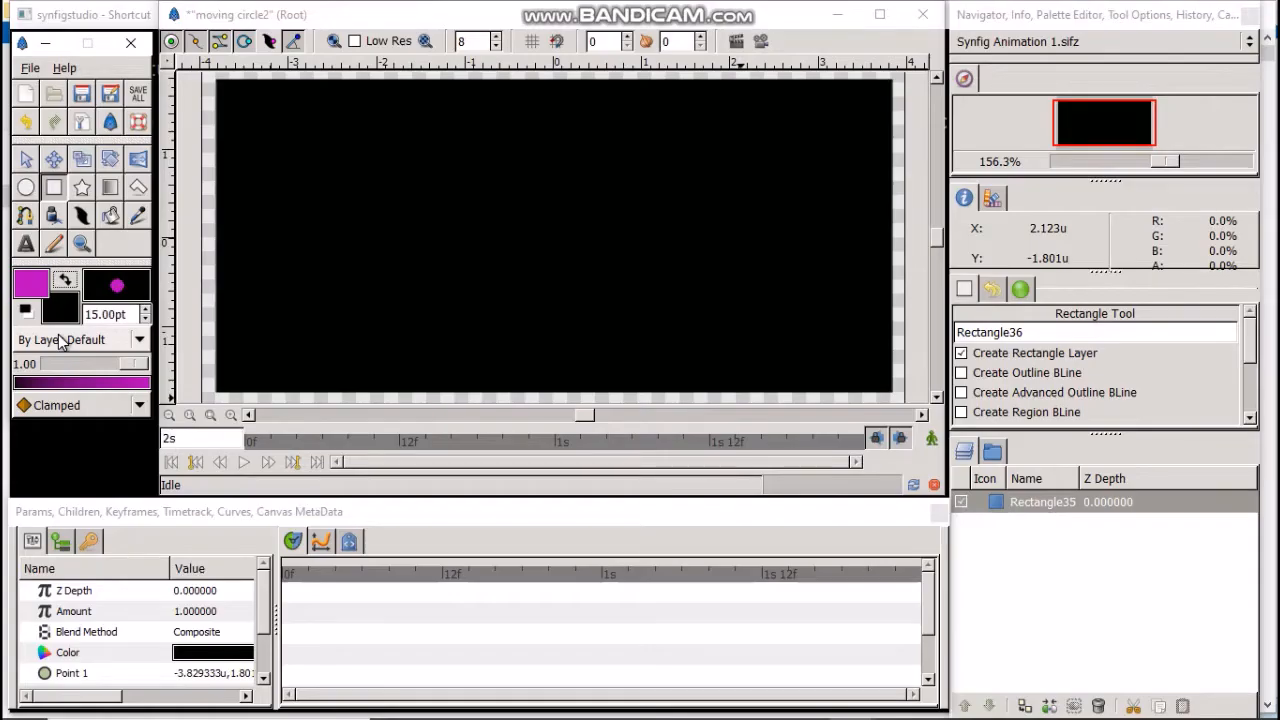
- Swap the outline and fill colors, and change the fill color to green by adjusting its YUV hue
{"action": "left_click", "coordinate": [65, 283]}
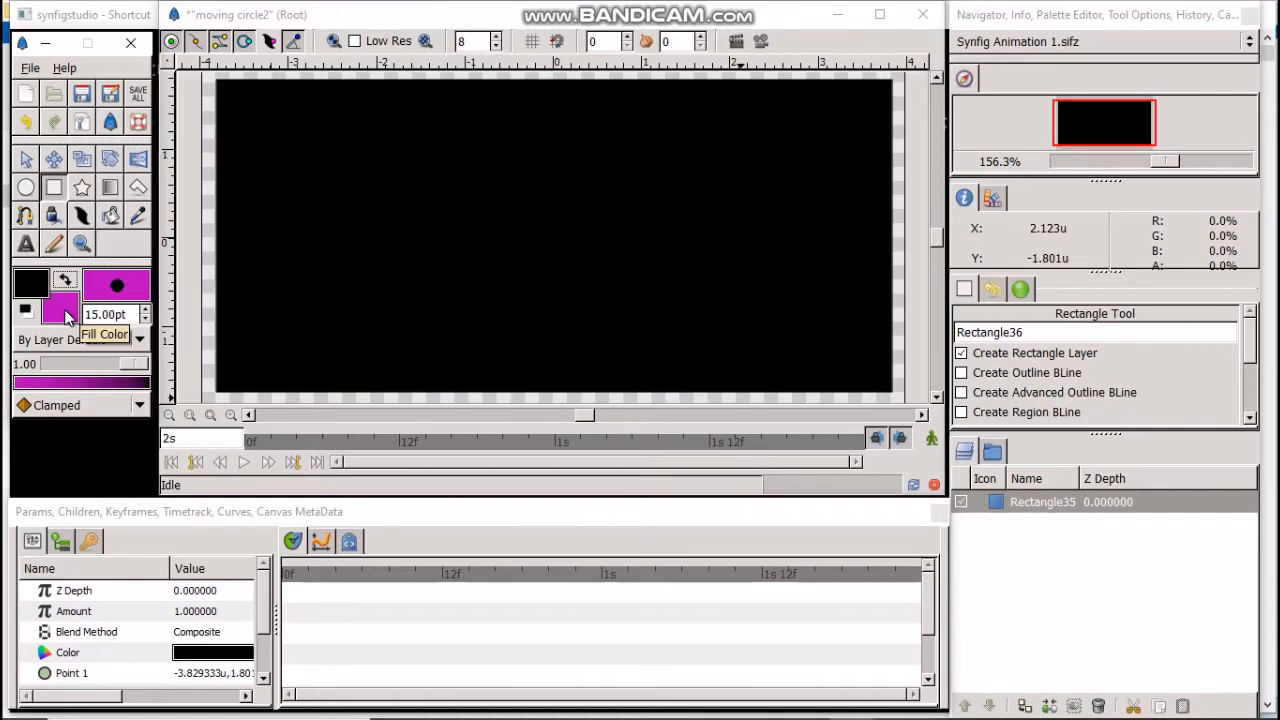
{"action": "double_click", "coordinate": [69, 316]}
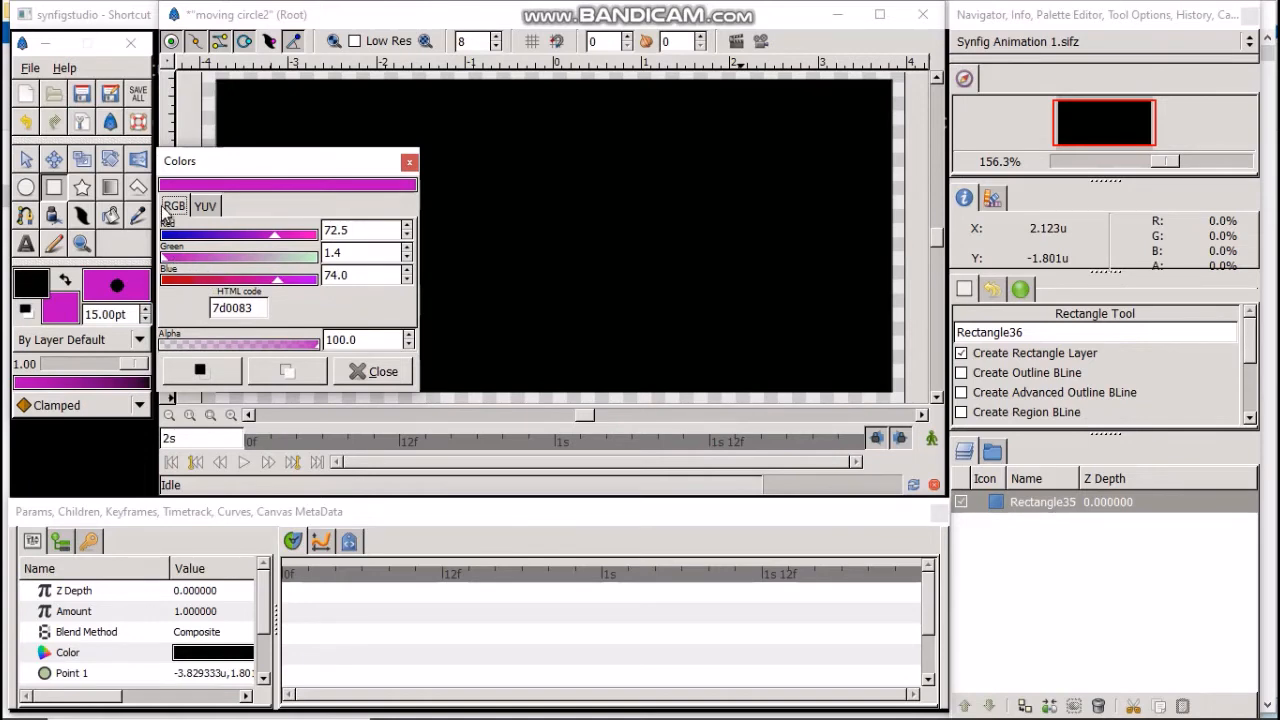
{"action": "left_click", "coordinate": [205, 206]}
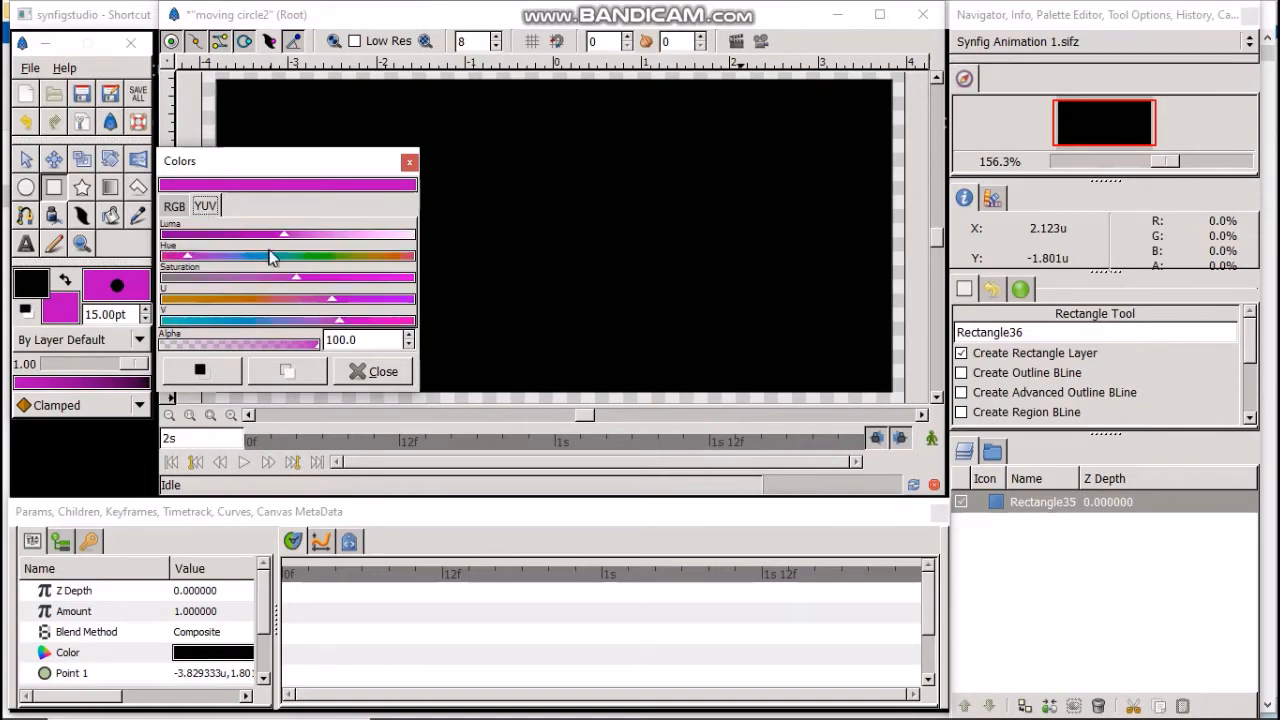
{"action": "left_click", "coordinate": [315, 256]}
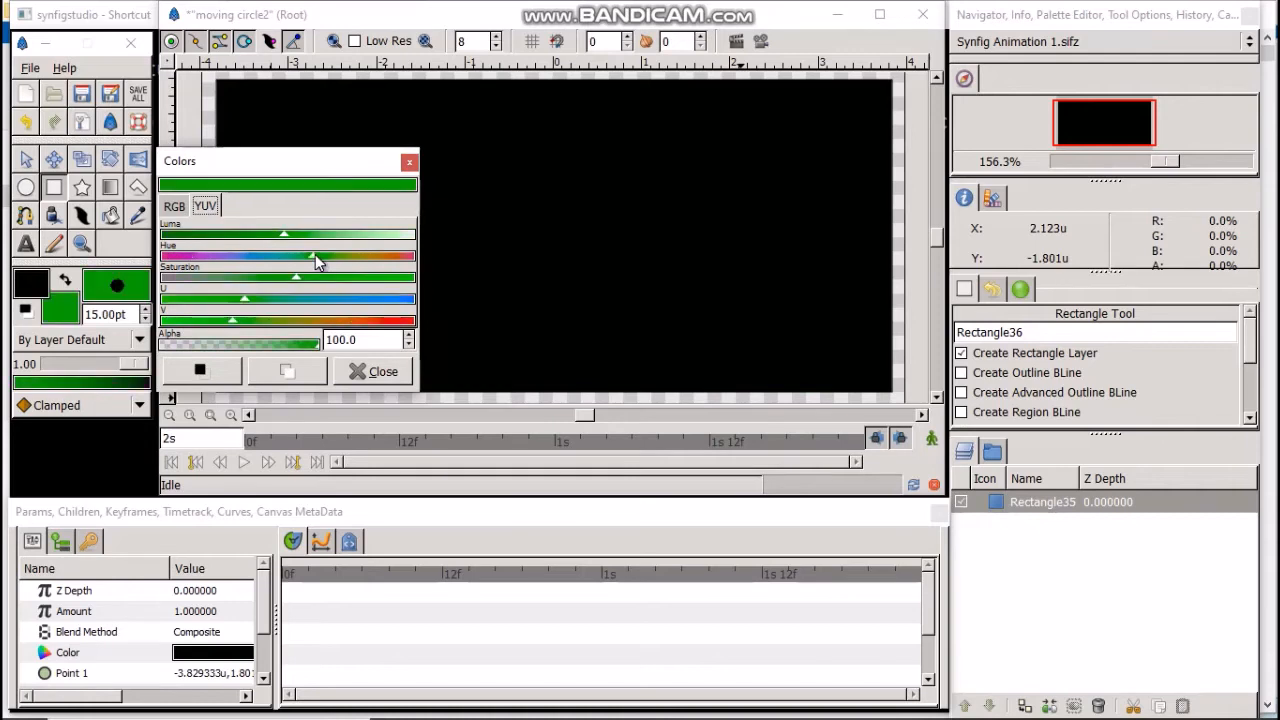
{"action": "left_click", "coordinate": [378, 372]}
- Draw a green circle with a radius of about 1.05u and move it fully inside the black rectangle's left part
{"action": "left_click", "coordinate": [26, 187]}
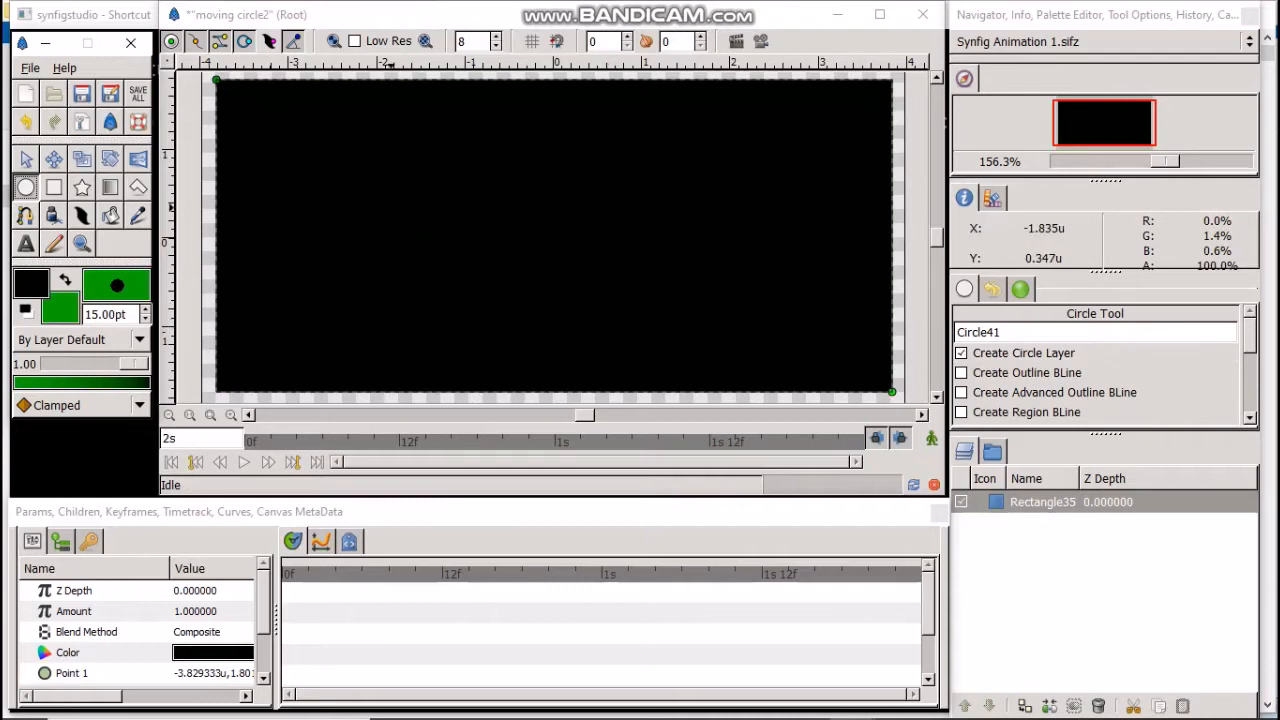
{"action": "left_click_drag", "start_coordinate": [230, 185], "coordinate": [323, 242]}
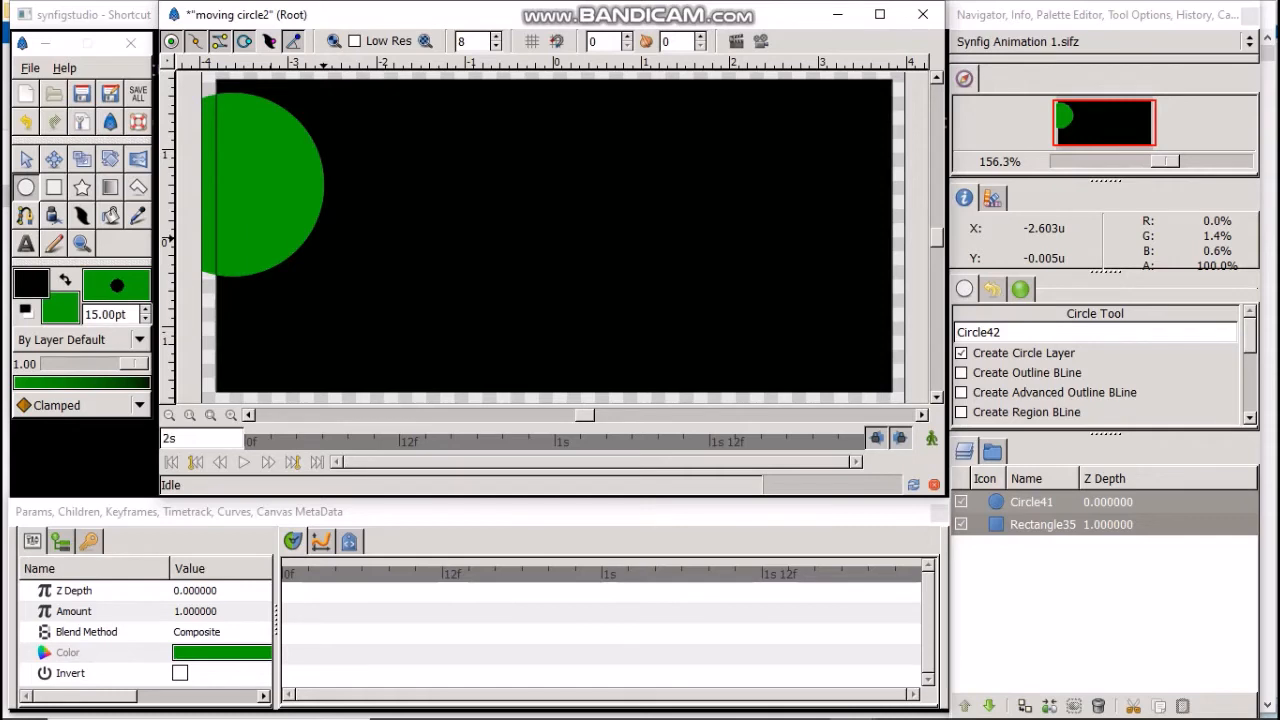
{"action": "left_click", "coordinate": [26, 158]}
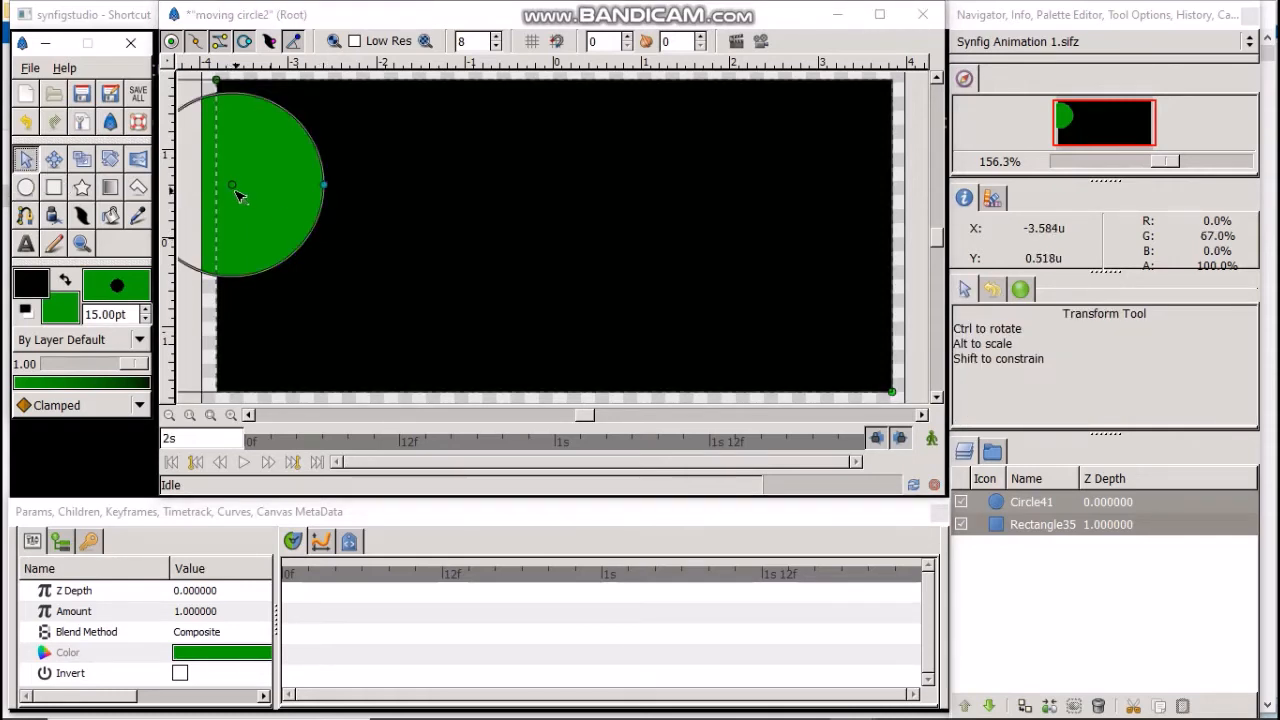
{"action": "left_click_drag", "start_coordinate": [234, 188], "coordinate": [314, 214]}
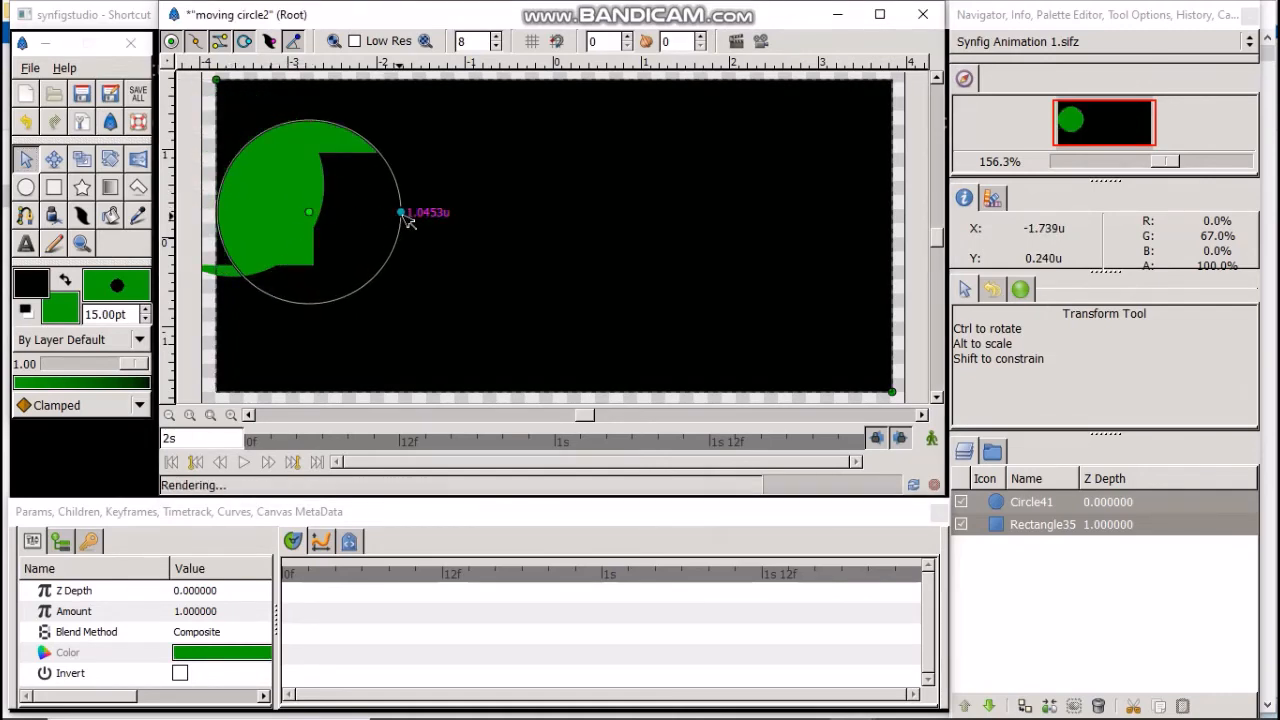
- Reduce the green circle's radius and move the circle against the black rectangle's left edge
{"action": "left_click_drag", "start_coordinate": [400, 213], "coordinate": [353, 213]}
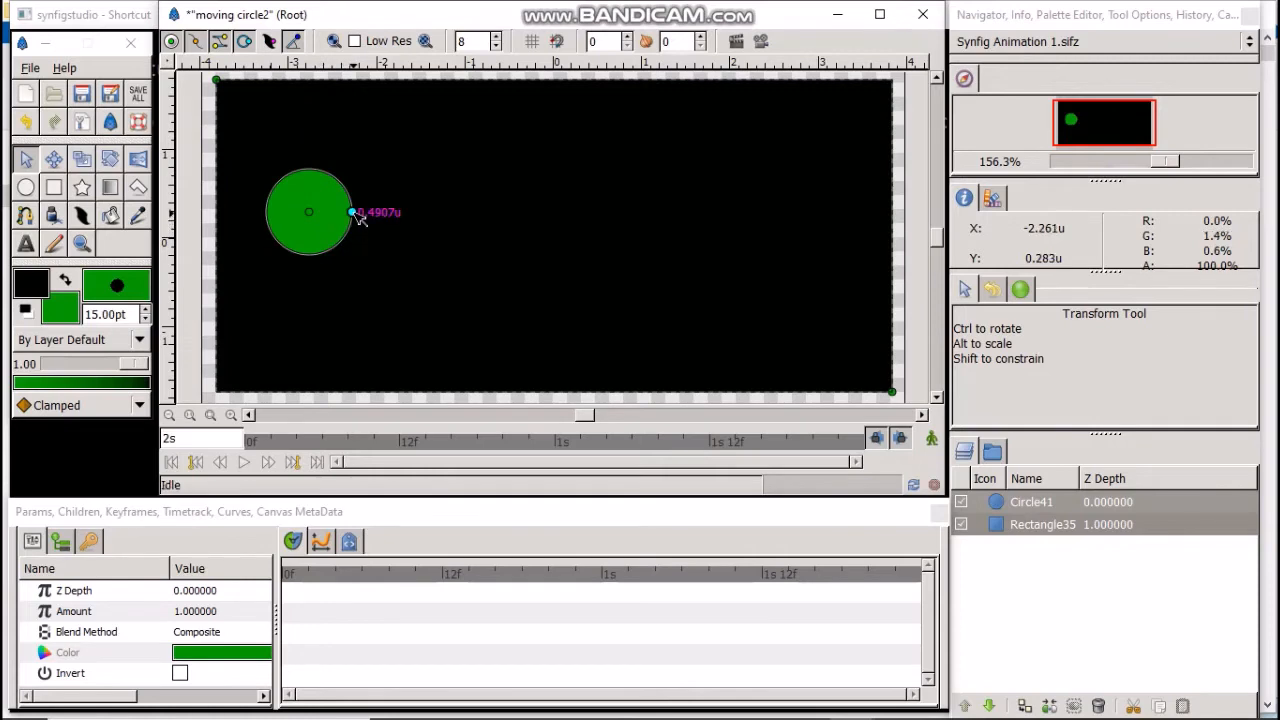
{"action": "left_click_drag", "start_coordinate": [356, 214], "coordinate": [371, 218]}
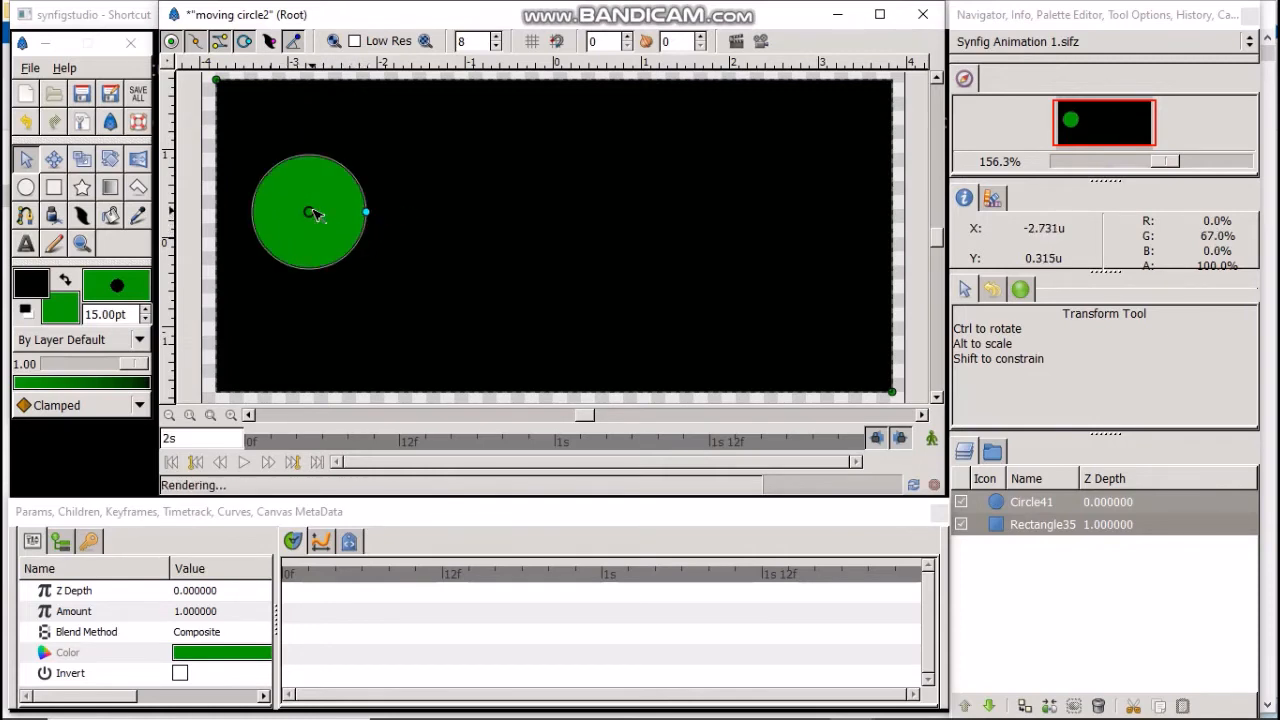
{"action": "left_click_drag", "start_coordinate": [311, 213], "coordinate": [276, 214]}
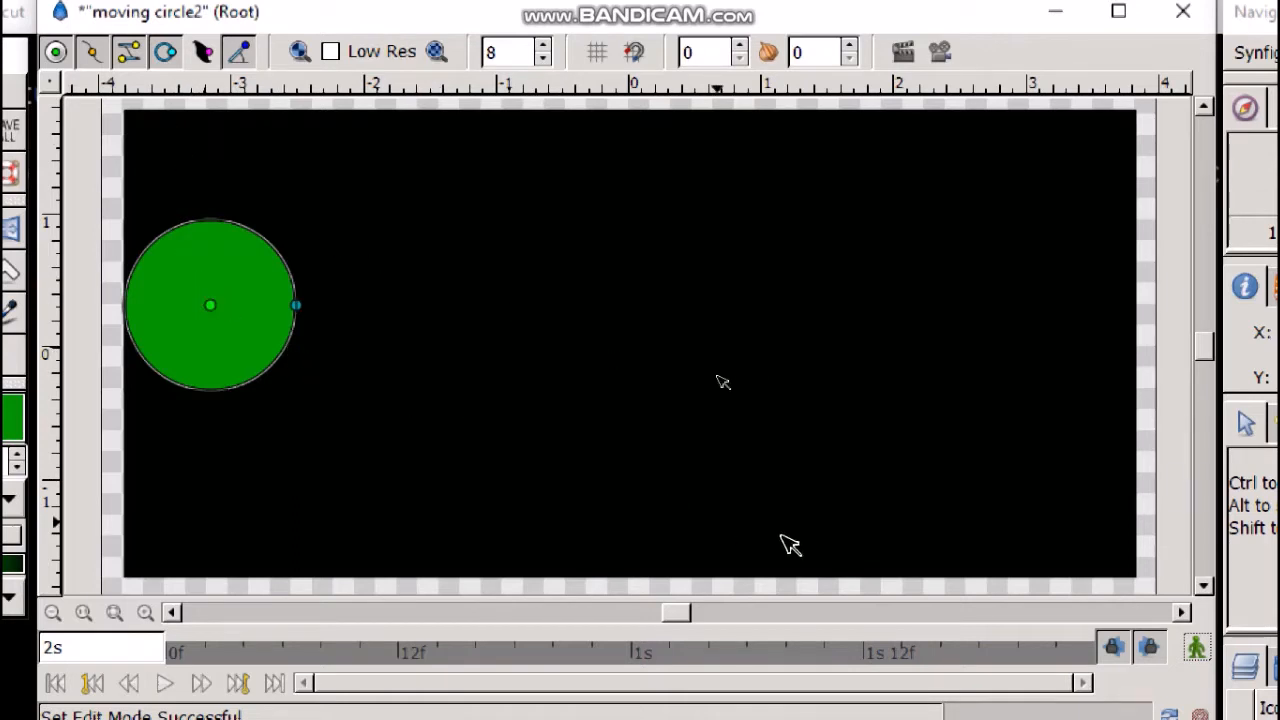
- Turn on animate editing mode for the canvas
{"action": "left_click", "coordinate": [1195, 649]}
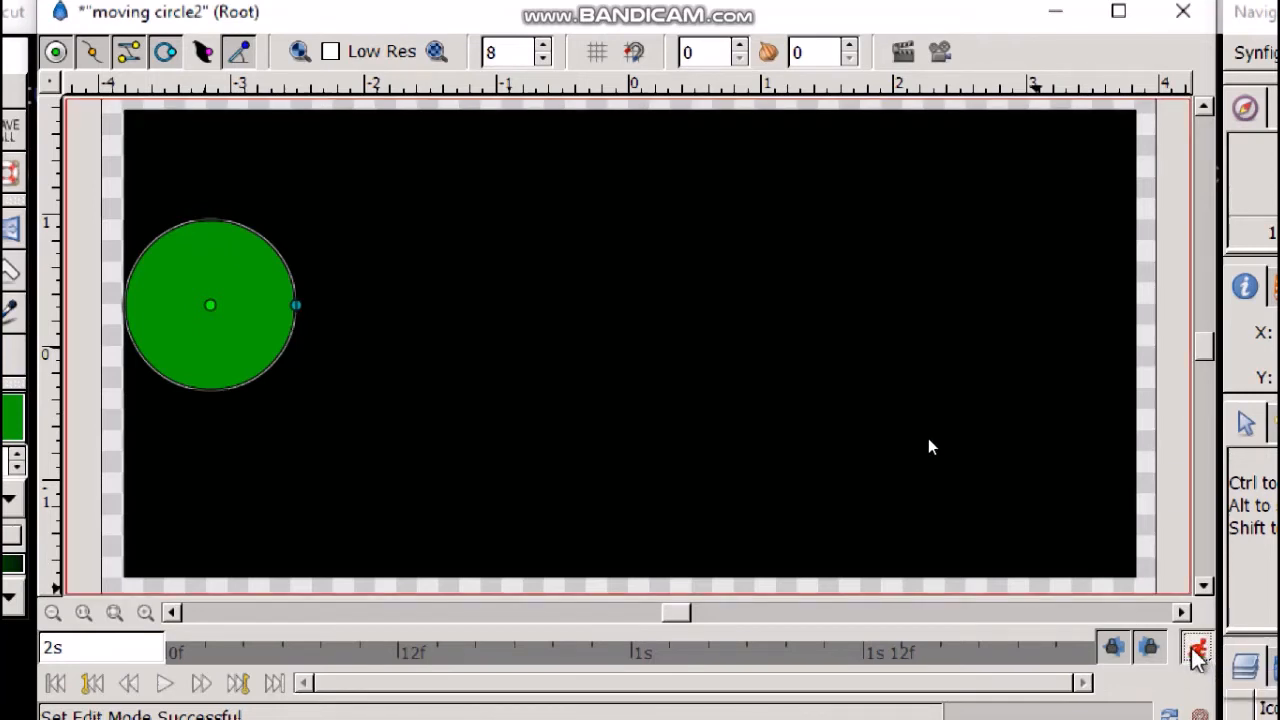
{"action": "left_click", "coordinate": [1195, 650]}
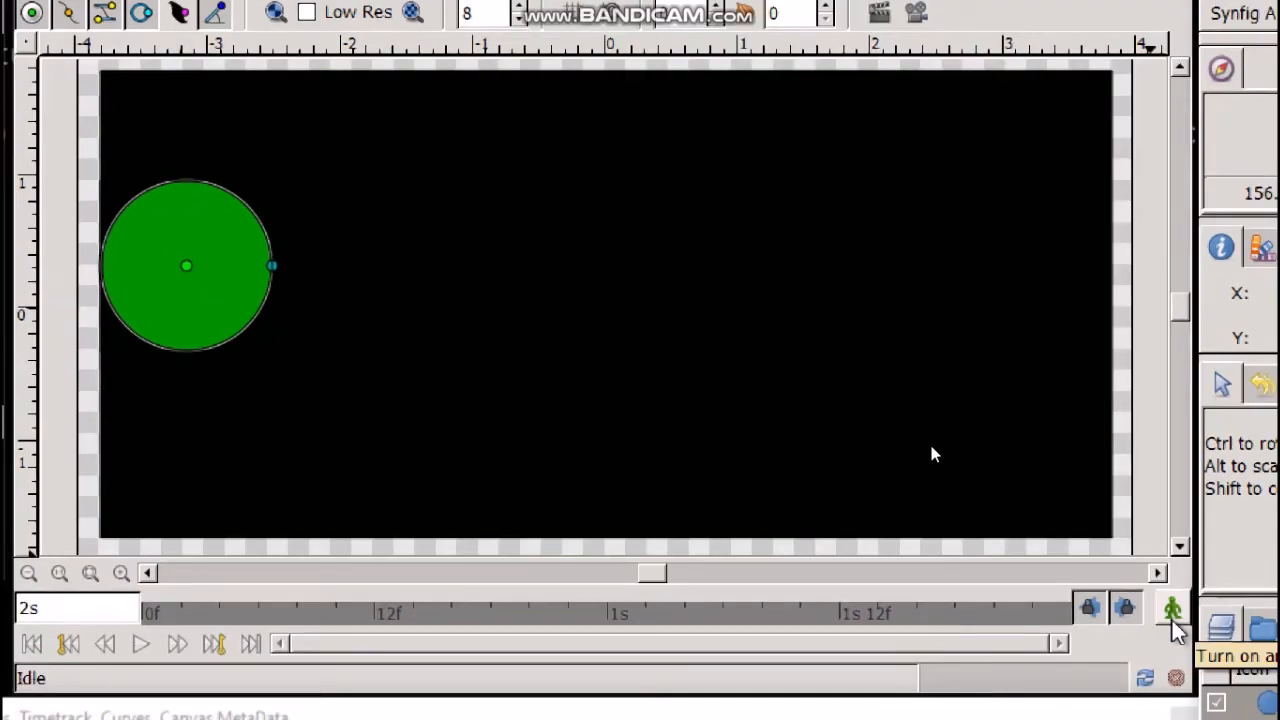
{"action": "left_click", "coordinate": [1174, 620]}
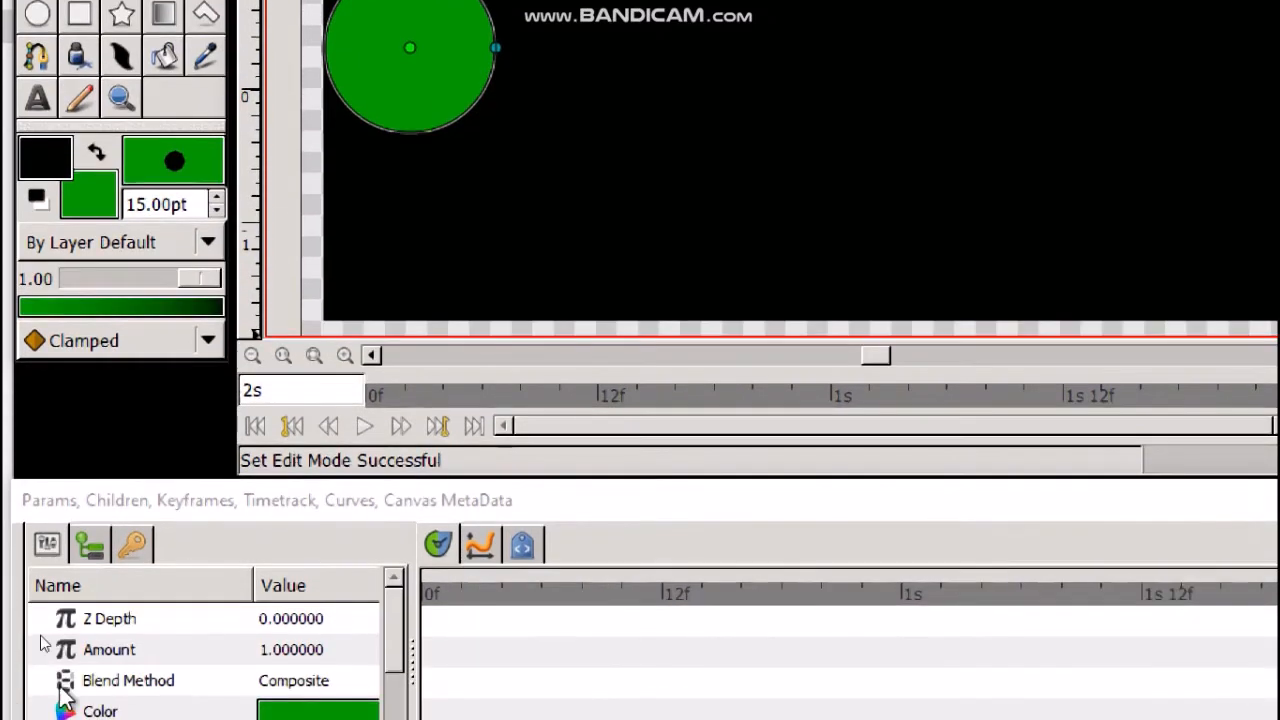
- Show the keyframe list and add a keyframe at 0f
{"action": "left_click", "coordinate": [137, 548]}
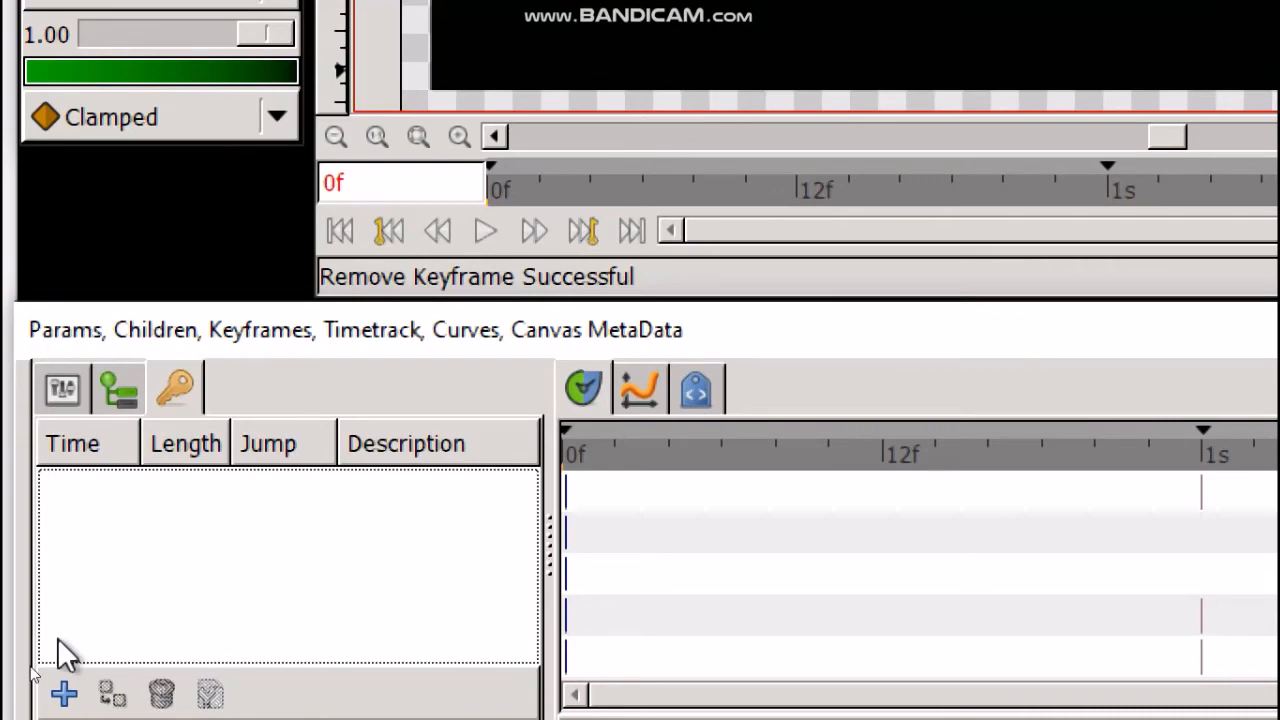
{"action": "left_click", "coordinate": [63, 692]}
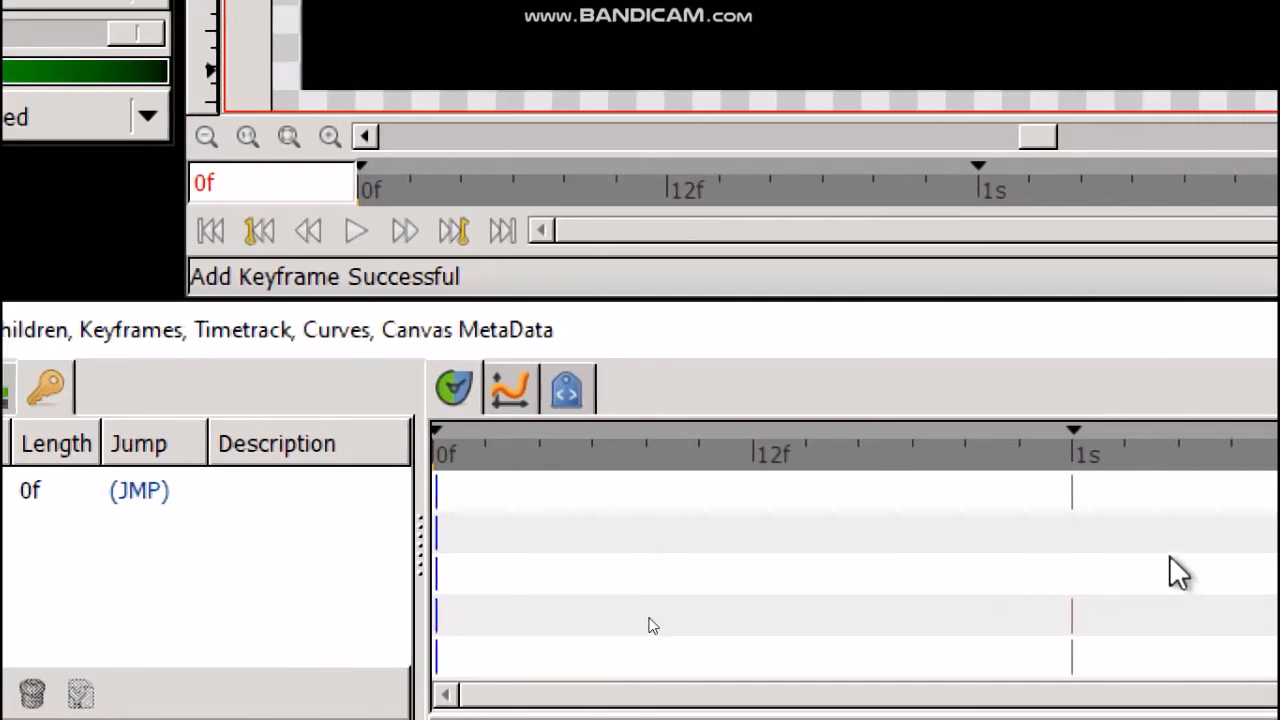
- Add two more keyframes to the keyframe list, one at 1s and one at 2s
{"action": "left_click", "coordinate": [1073, 443]}
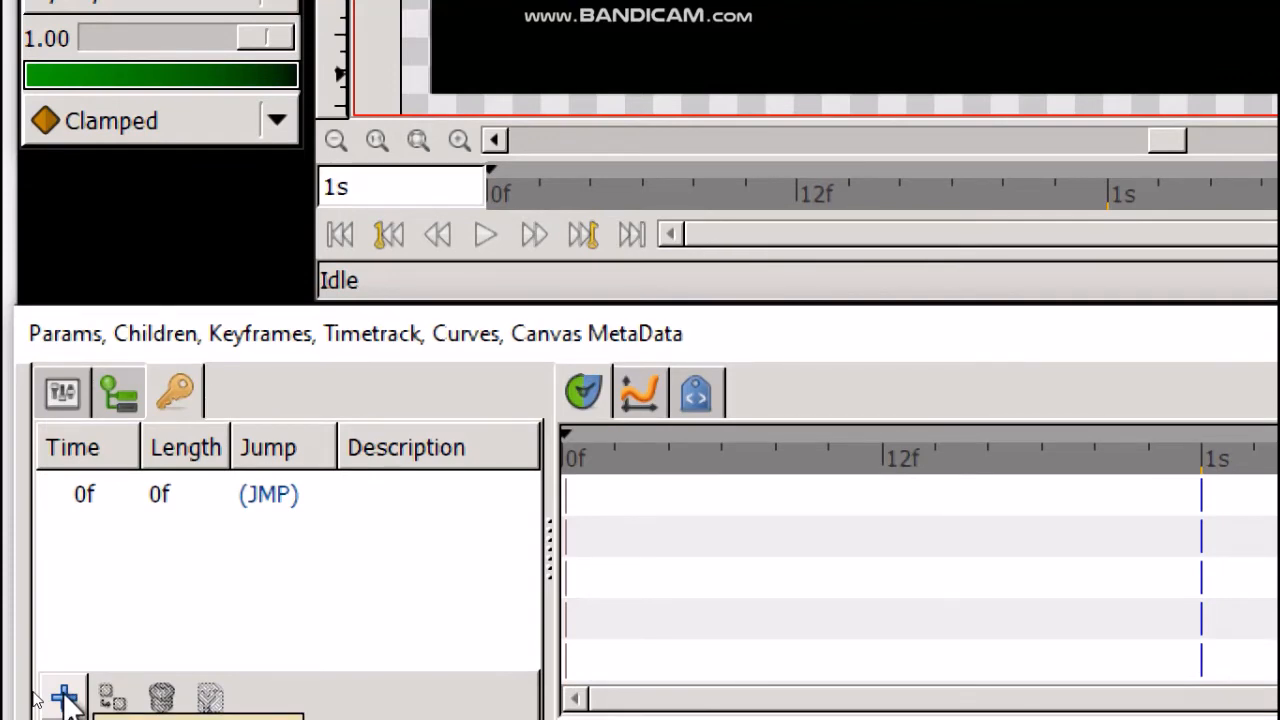
{"action": "left_click", "coordinate": [63, 697]}
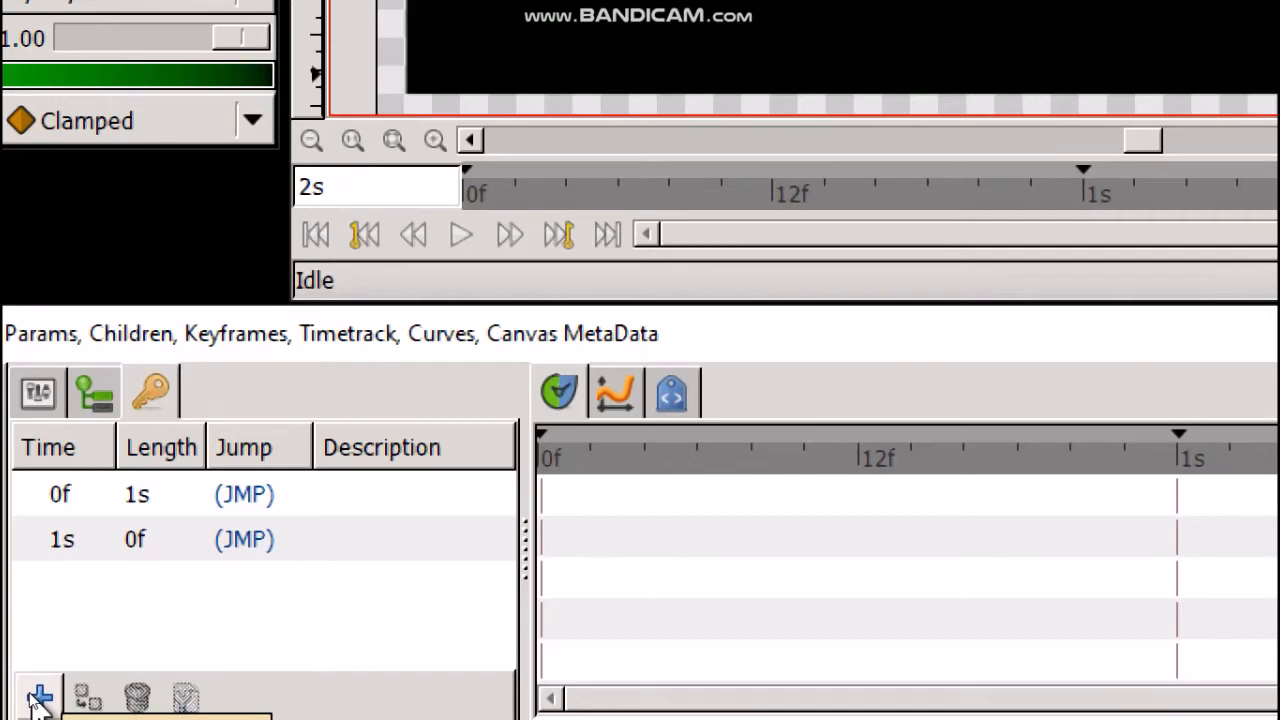
{"action": "left_click", "coordinate": [39, 697]}
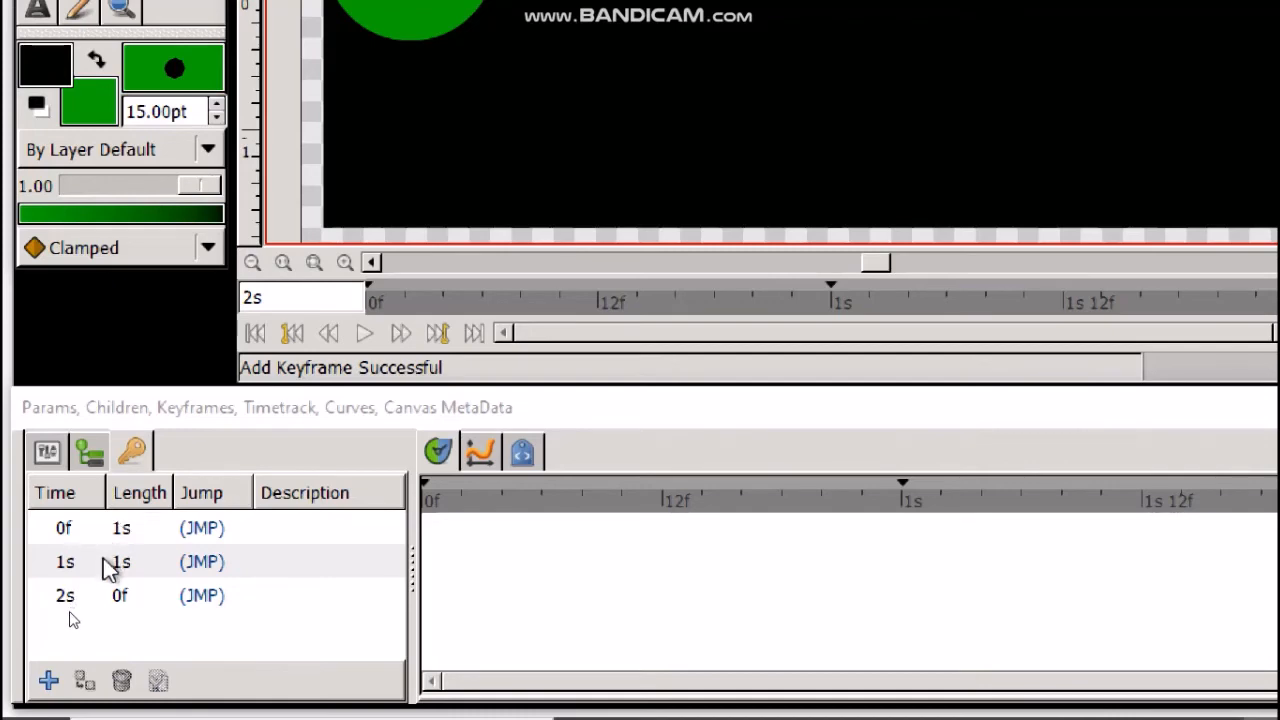
- Go to the 1s keyframe and move the green circle across to the black rectangle's right edge
{"action": "left_click", "coordinate": [103, 560]}
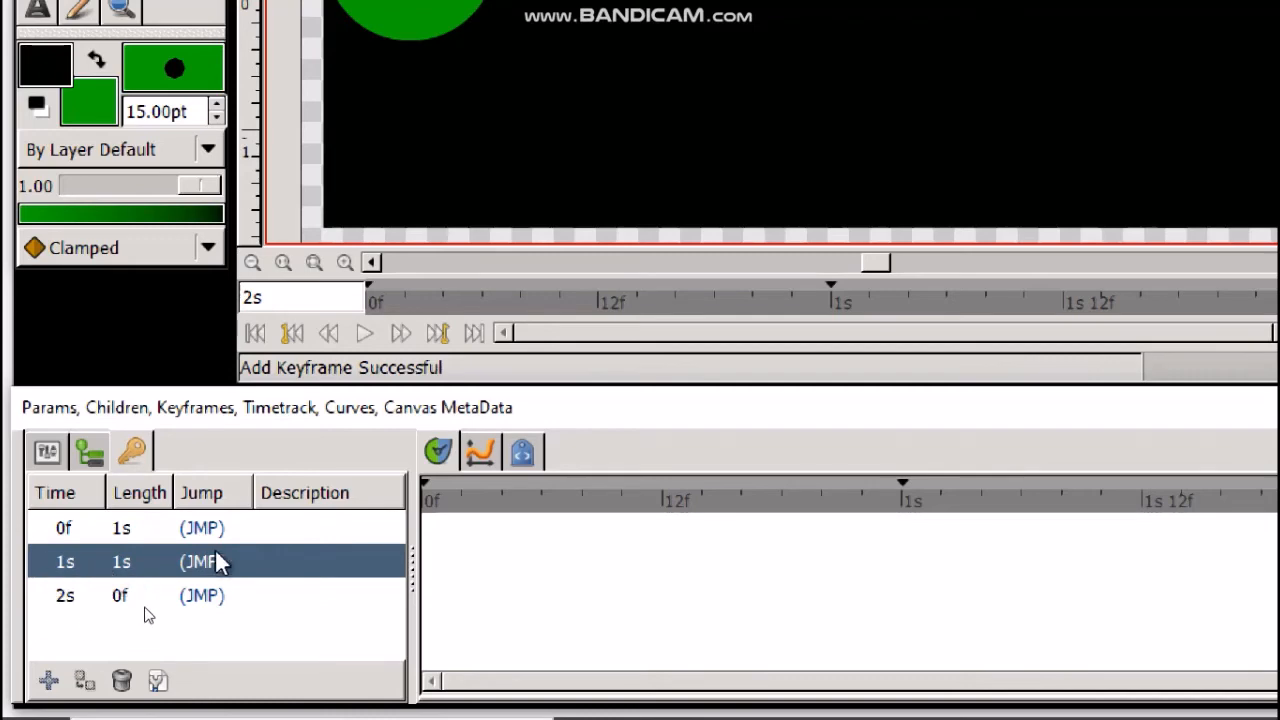
{"action": "left_click", "coordinate": [214, 562]}
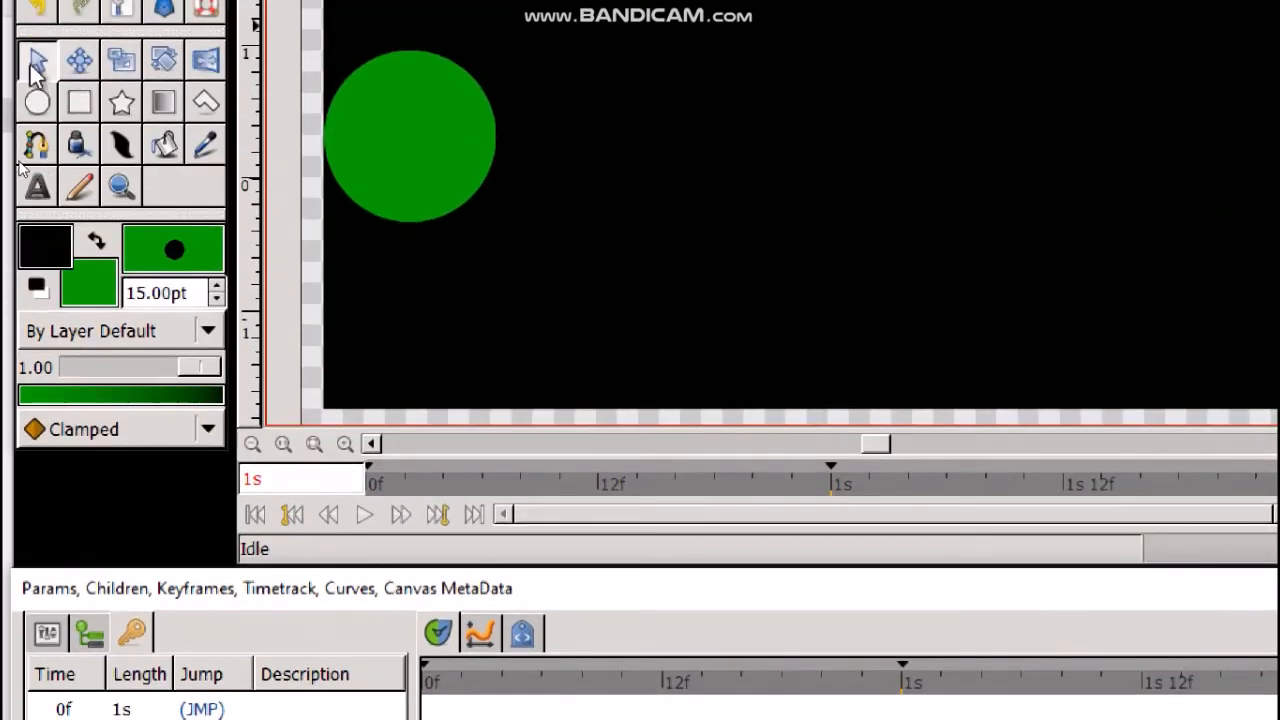
{"action": "left_click", "coordinate": [36, 60]}
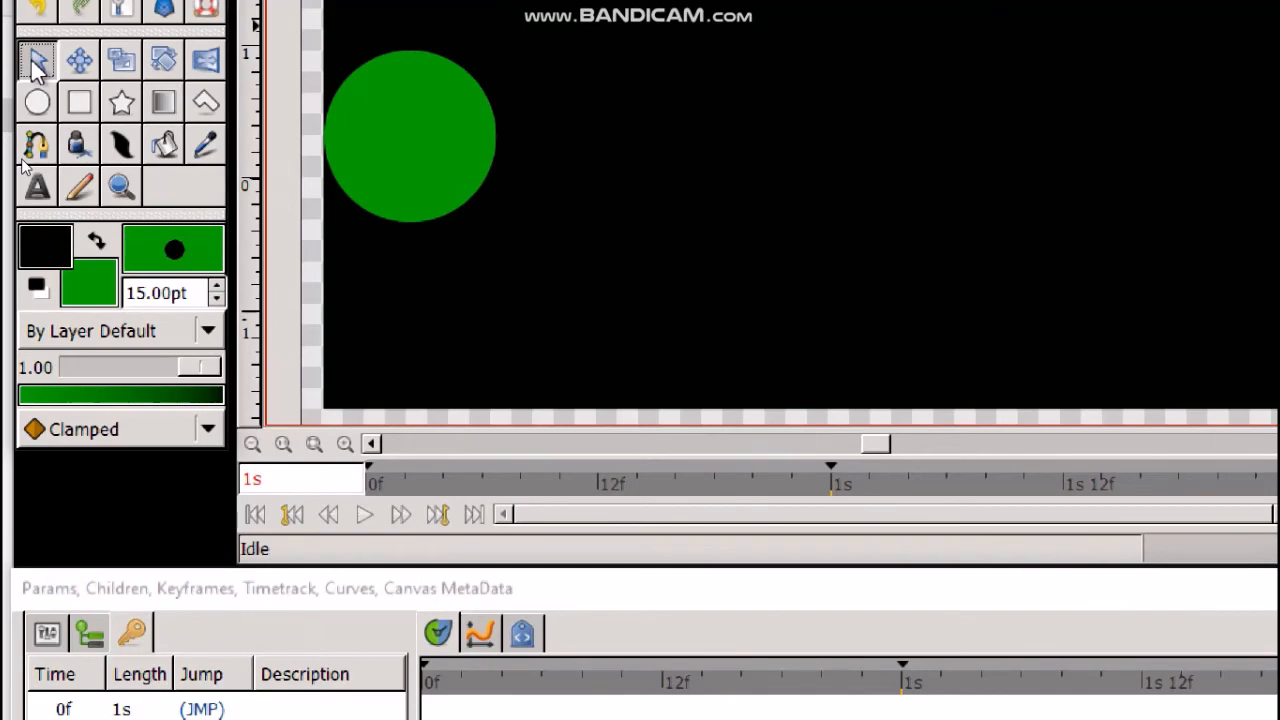
{"action": "left_click", "coordinate": [416, 140]}
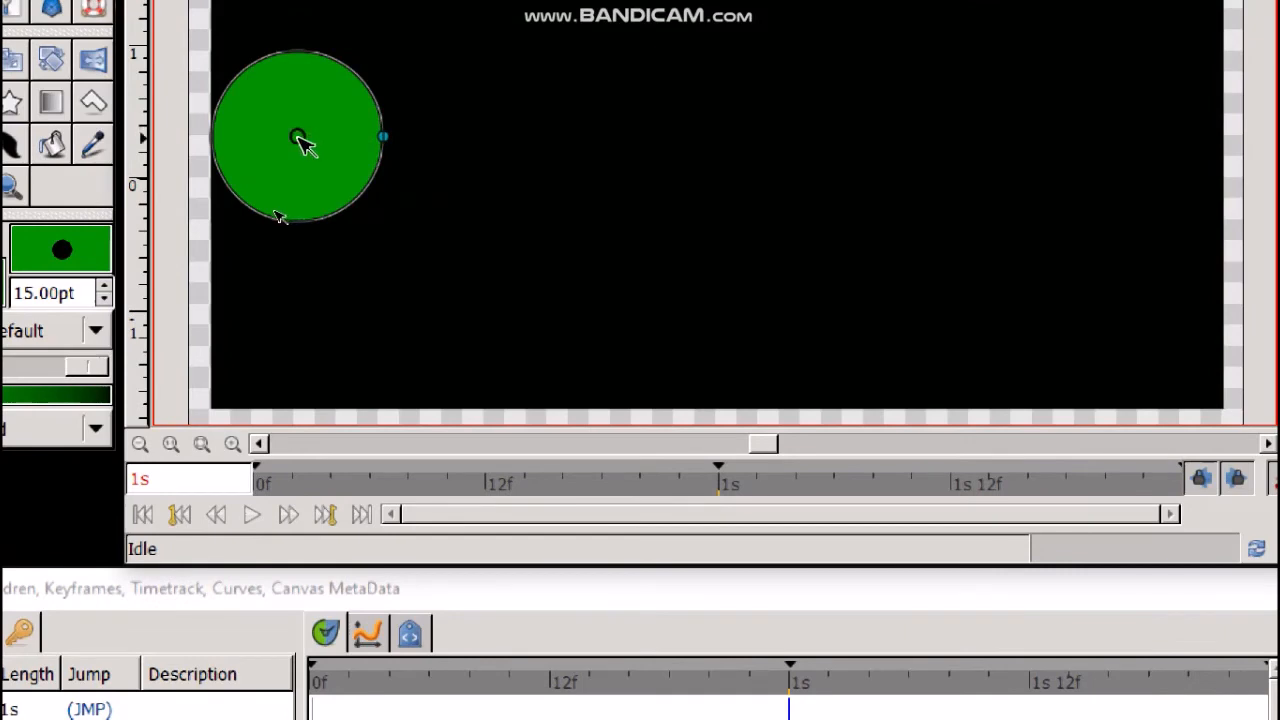
{"action": "left_click_drag", "start_coordinate": [300, 140], "coordinate": [1135, 107]}
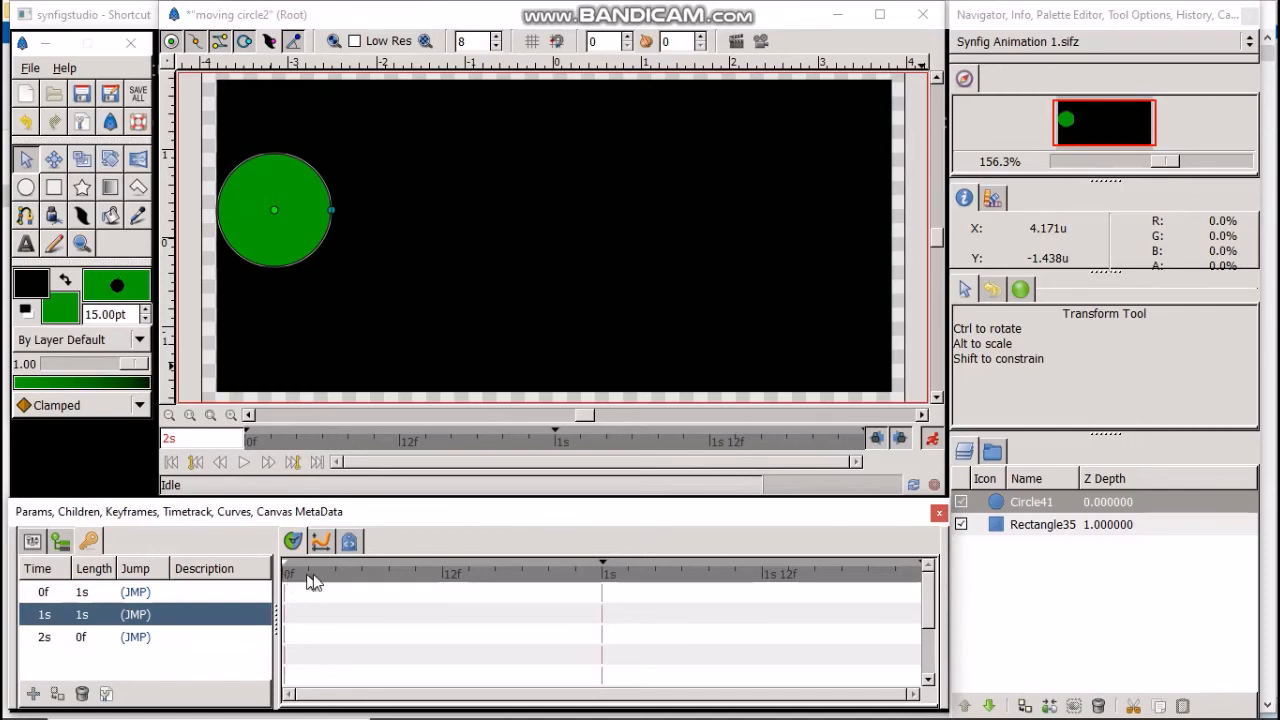
- Step through the timeline from 0f to 2s to examine the circle's position along its path
{"action": "left_click", "coordinate": [600, 573]}
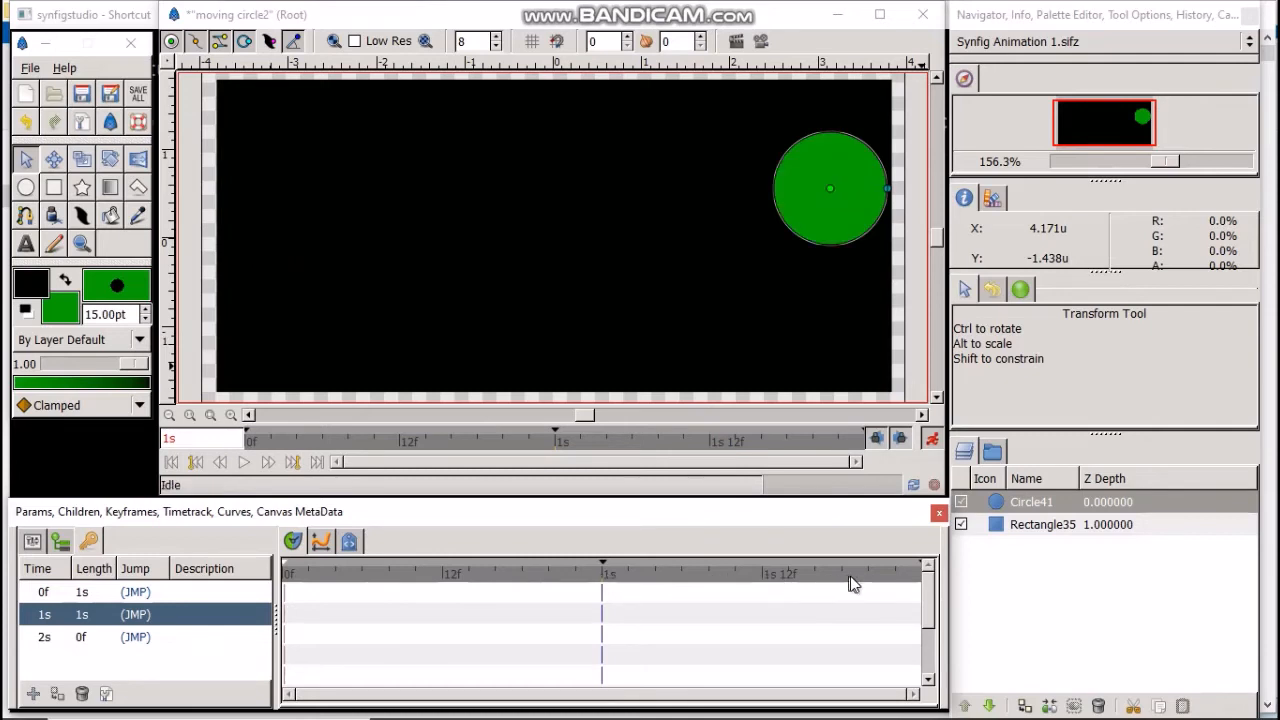
{"action": "left_click", "coordinate": [922, 578]}
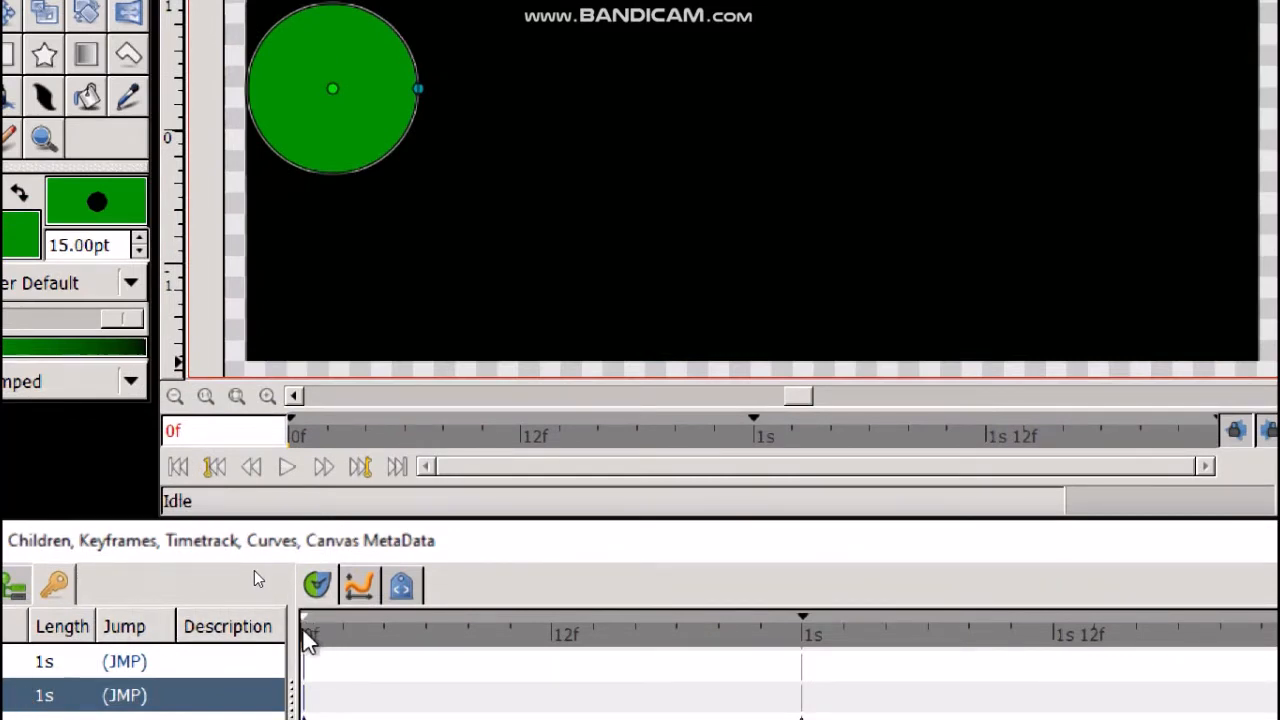
{"action": "left_click", "coordinate": [450, 638]}
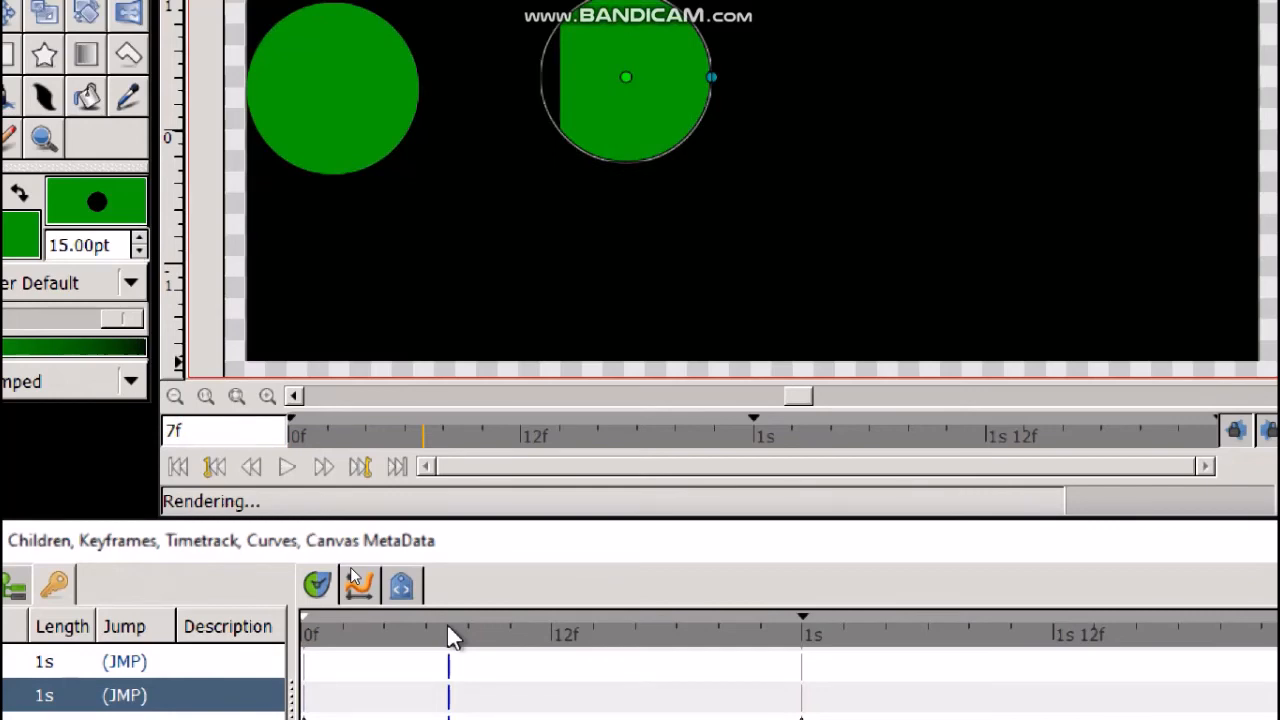
{"action": "left_click", "coordinate": [553, 636]}
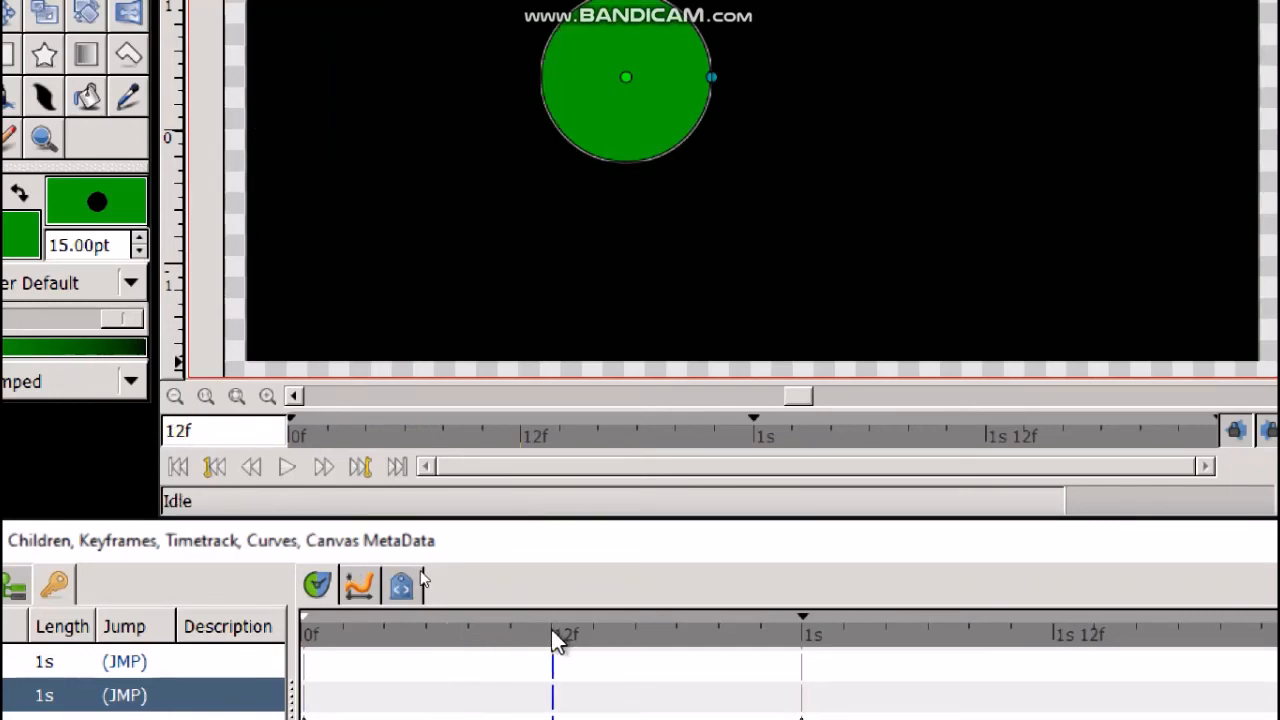
{"action": "left_click", "coordinate": [704, 636]}
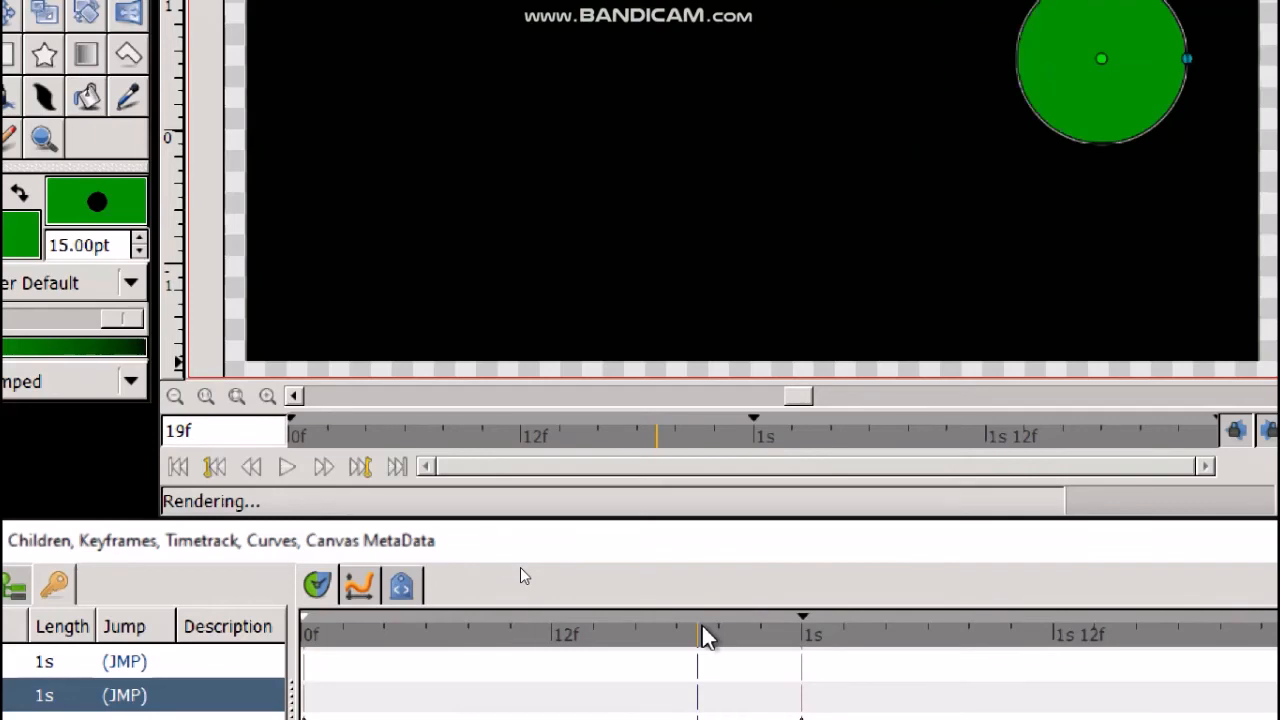
{"action": "left_click", "coordinate": [801, 643]}
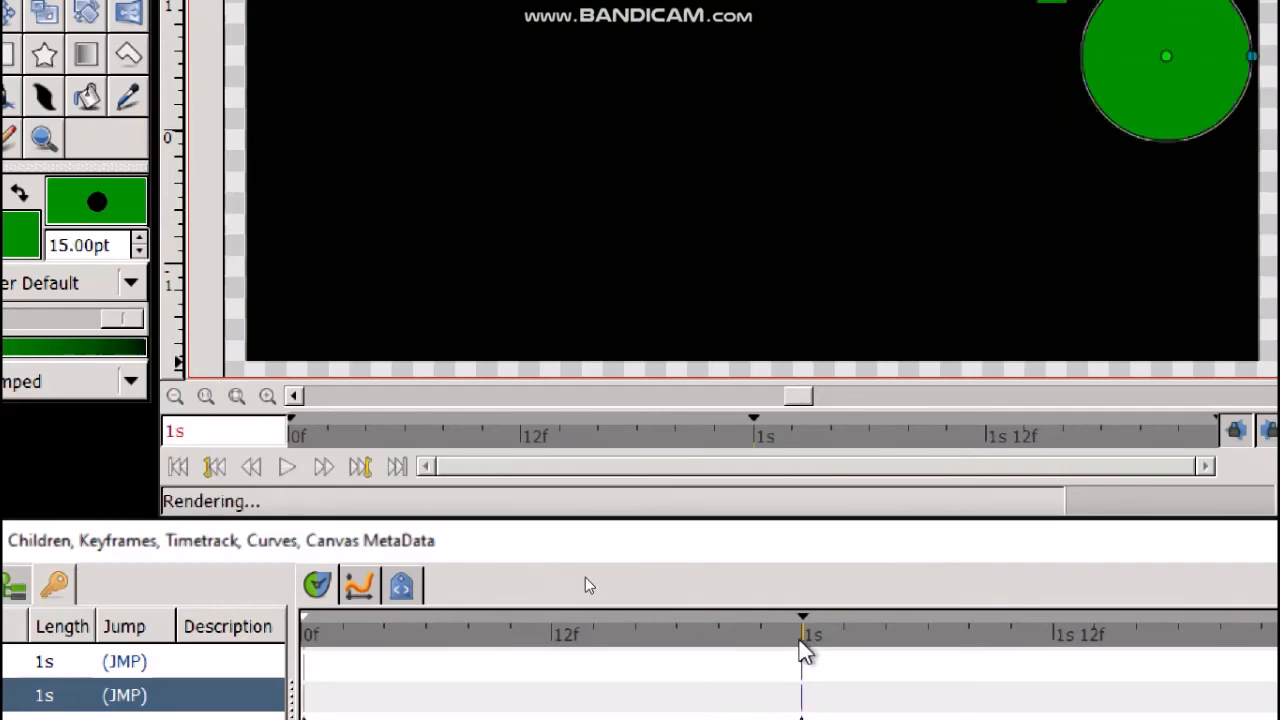
{"action": "left_click", "coordinate": [886, 642]}
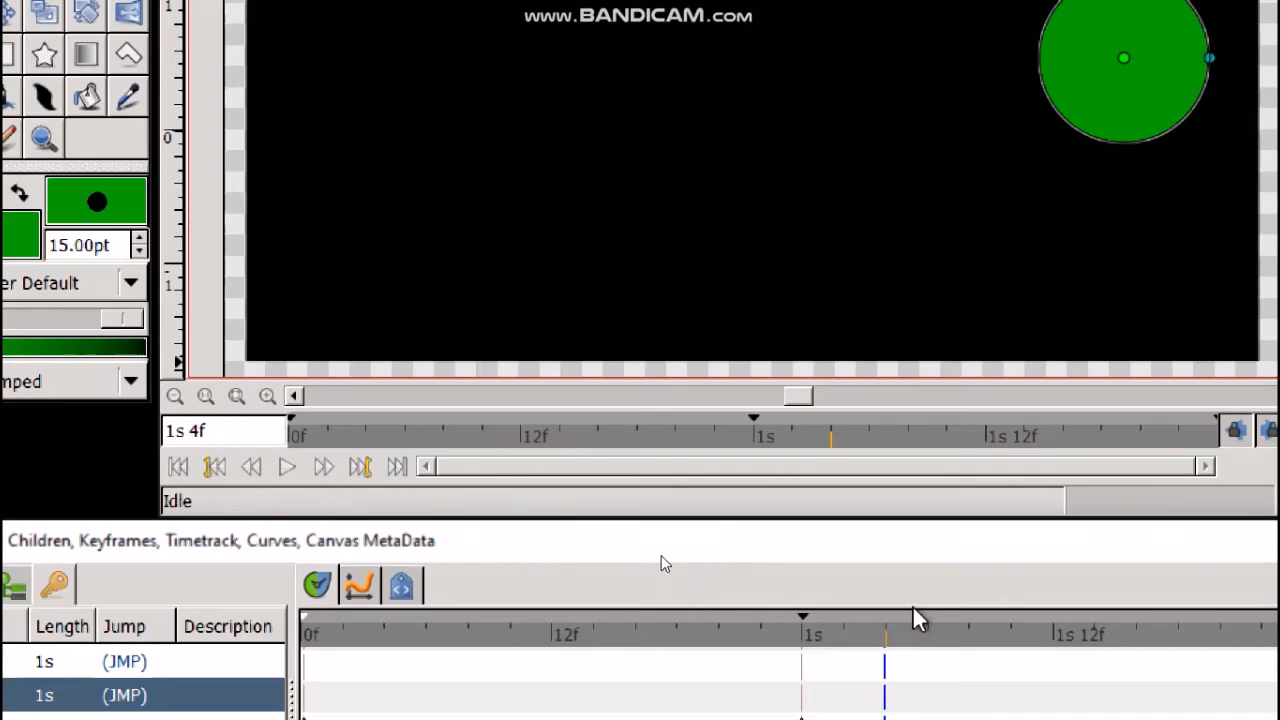
{"action": "left_click", "coordinate": [946, 648]}
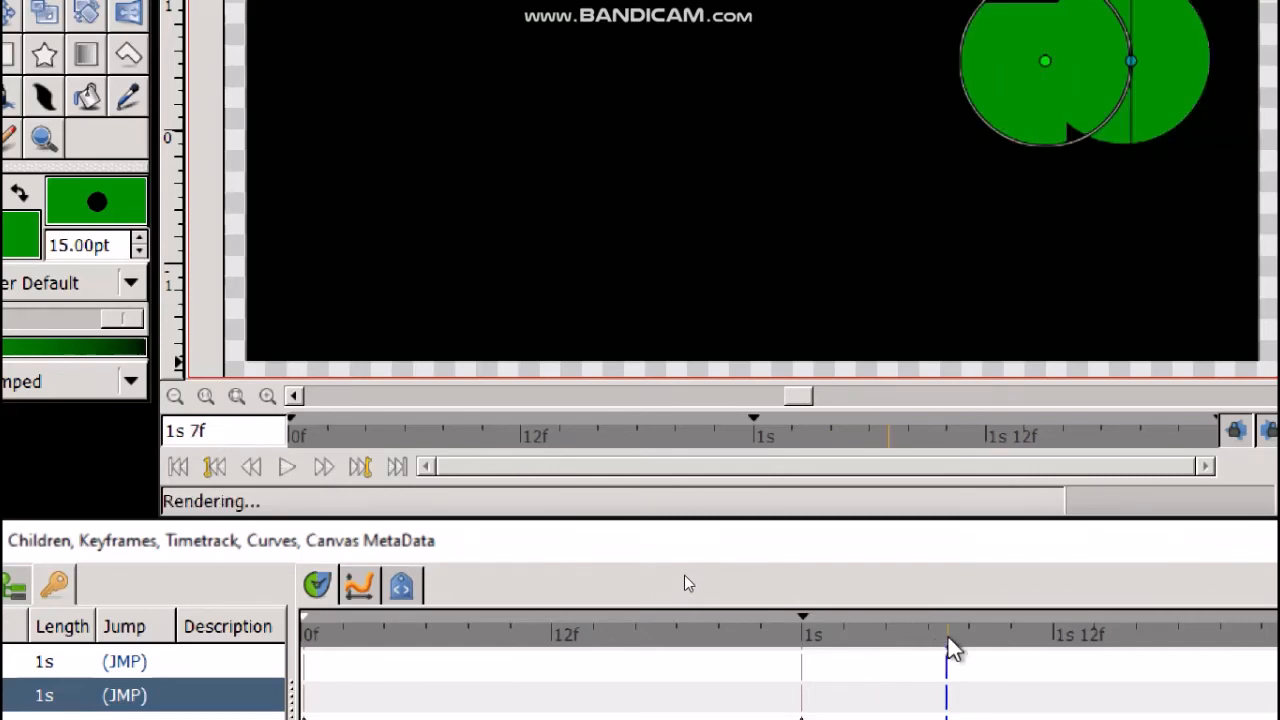
{"action": "left_click", "coordinate": [1050, 640]}
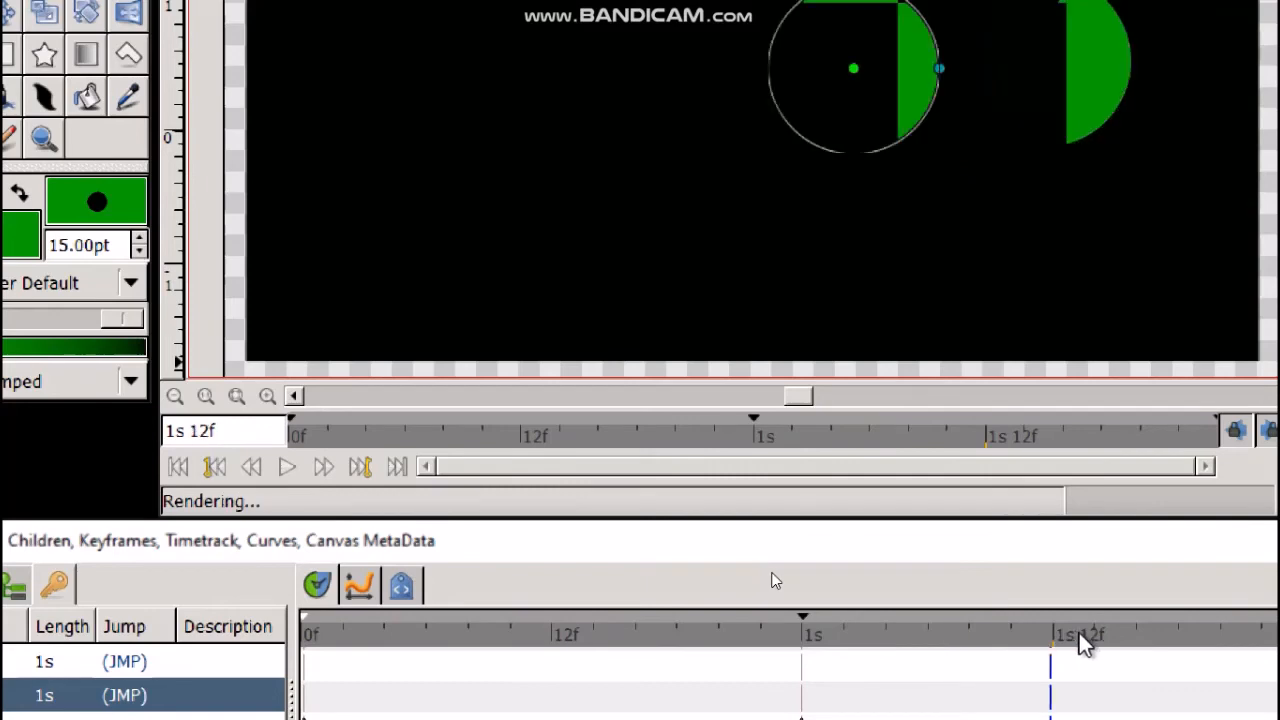
{"action": "left_click", "coordinate": [1094, 643]}
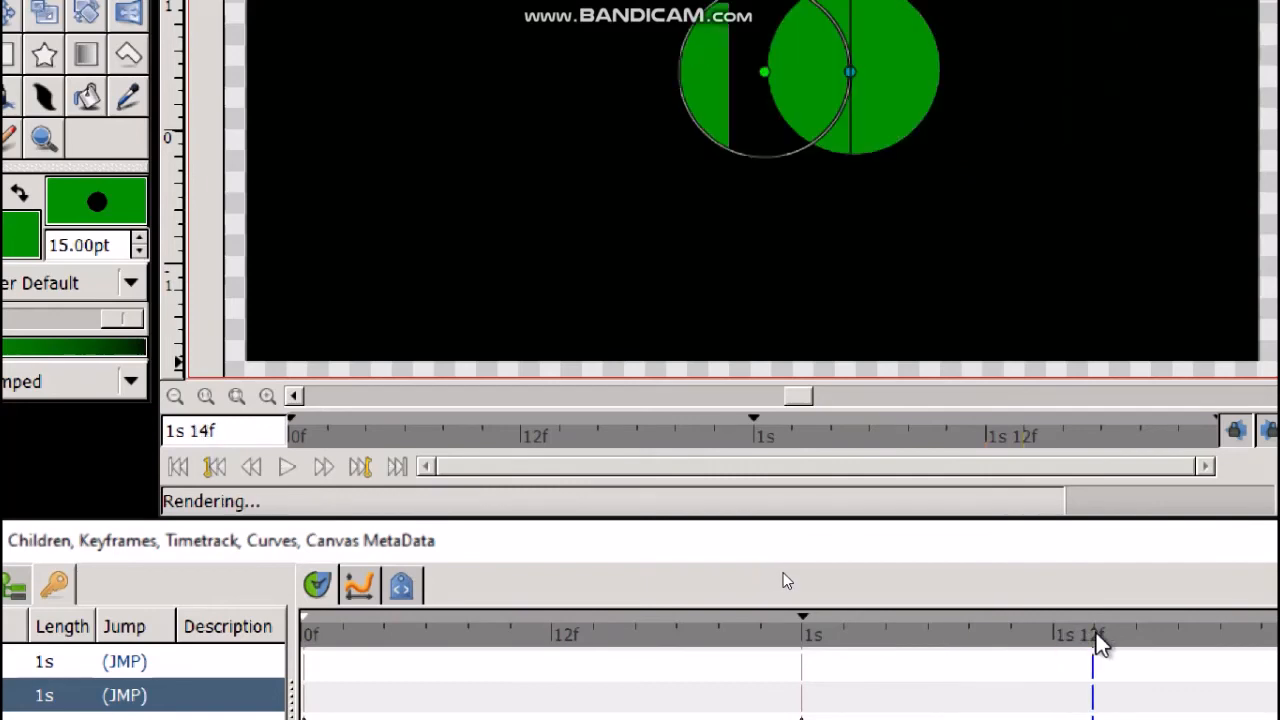
{"action": "left_click", "coordinate": [1183, 648]}
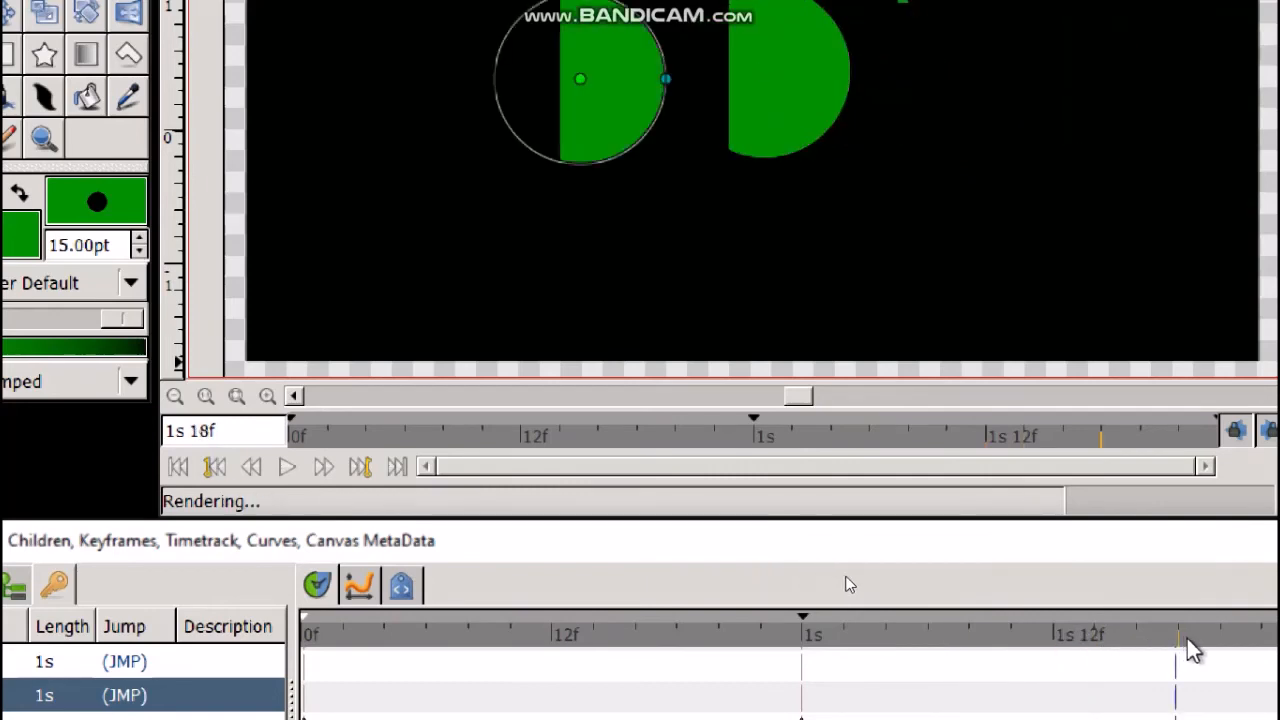
{"action": "left_click", "coordinate": [1216, 647]}
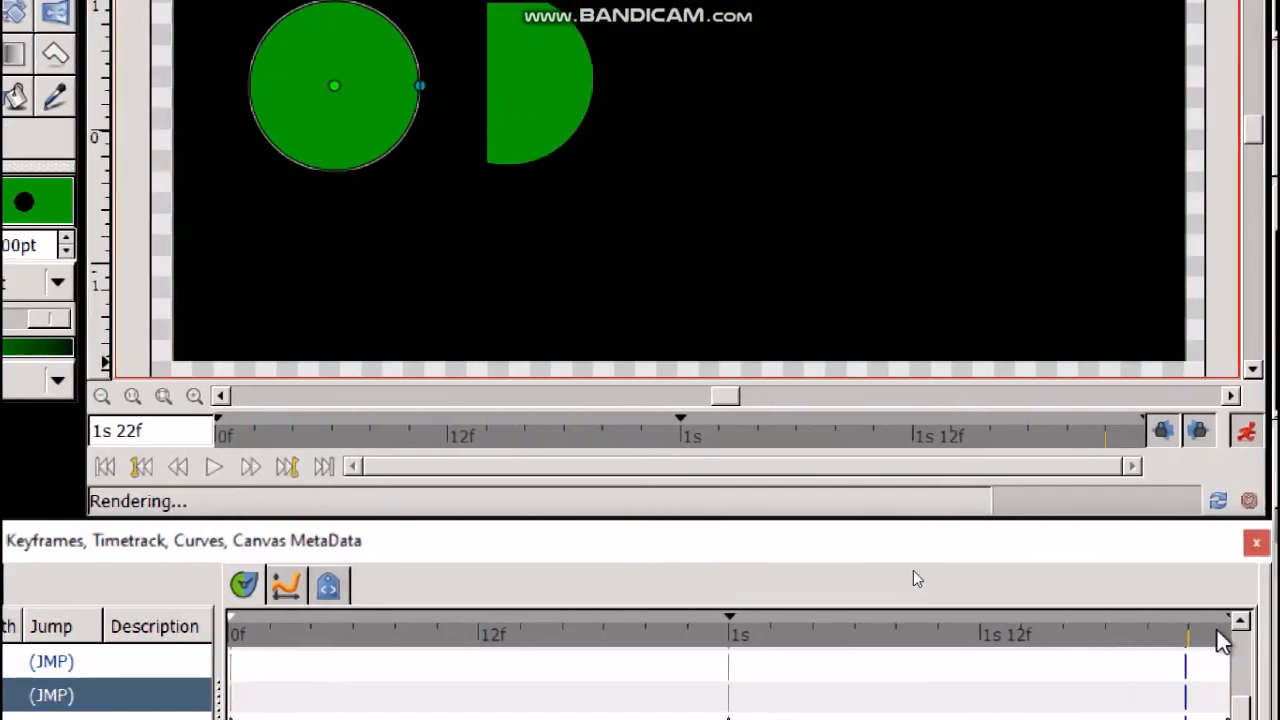
{"action": "left_click", "coordinate": [1219, 634]}
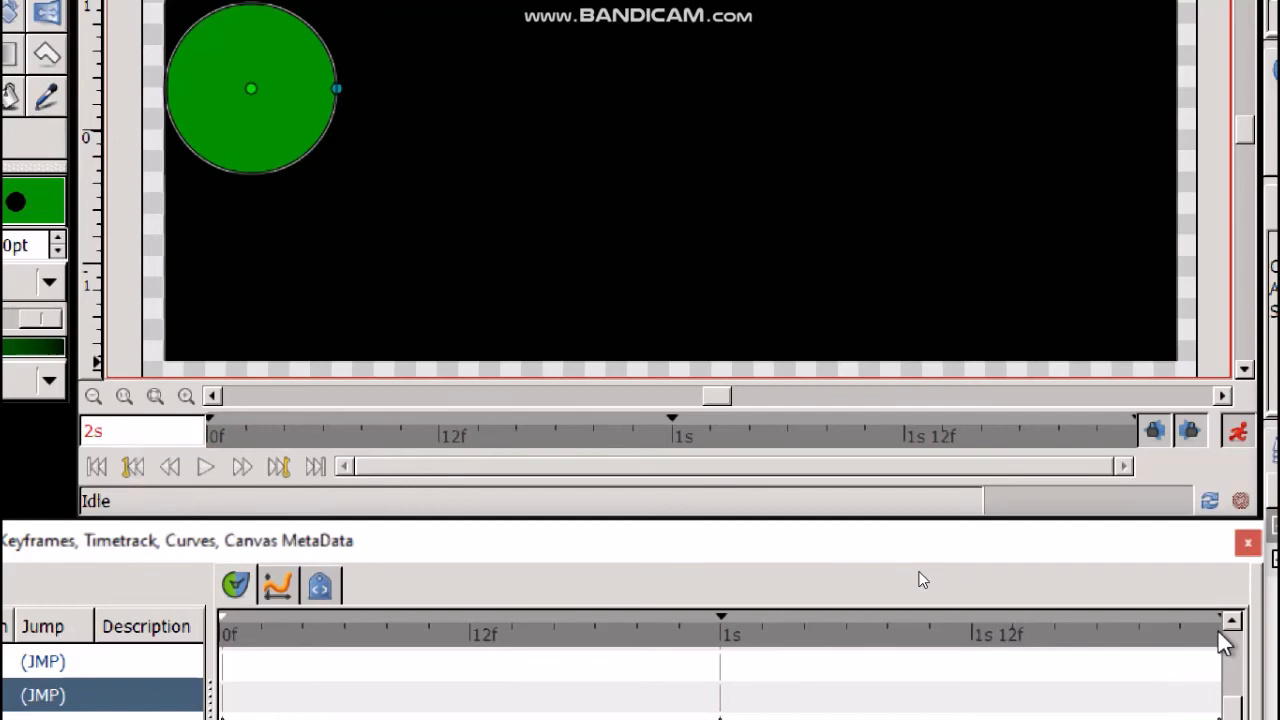
- Compare the circle's position at the 0f, 2s and 1s keyframes and at several frames in between
{"action": "left_click", "coordinate": [224, 636]}
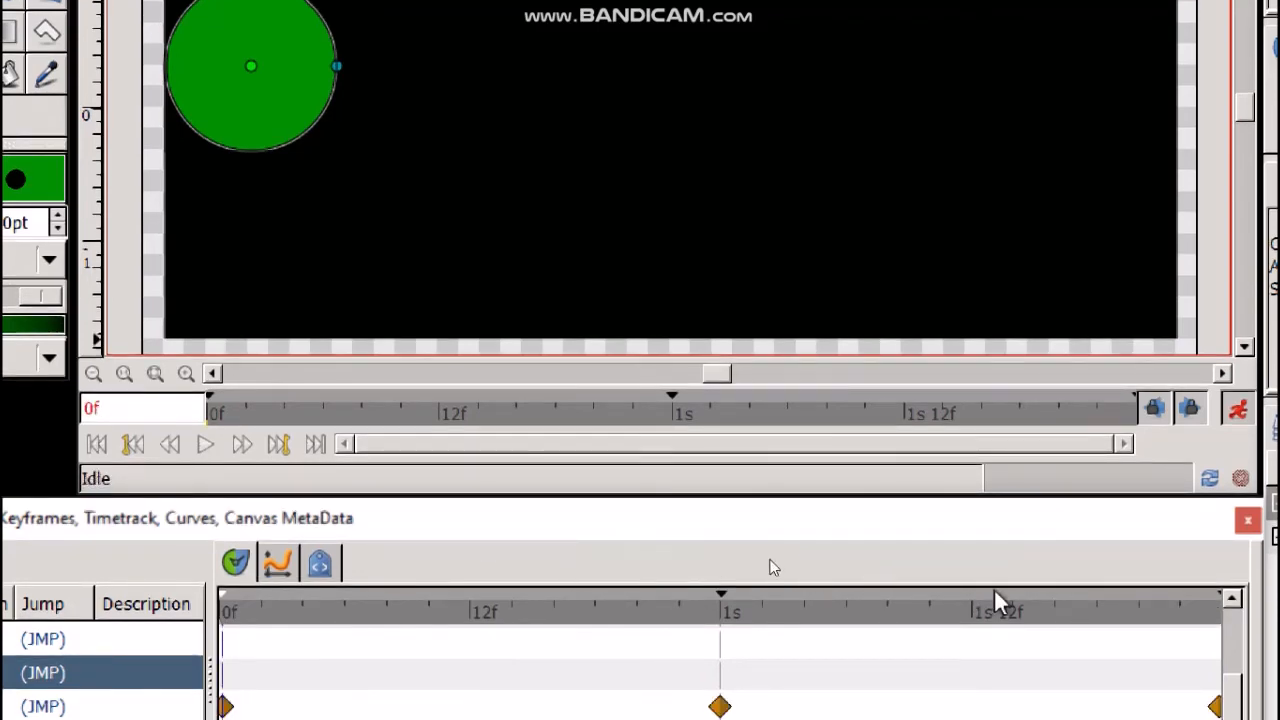
{"action": "left_click", "coordinate": [1219, 614]}
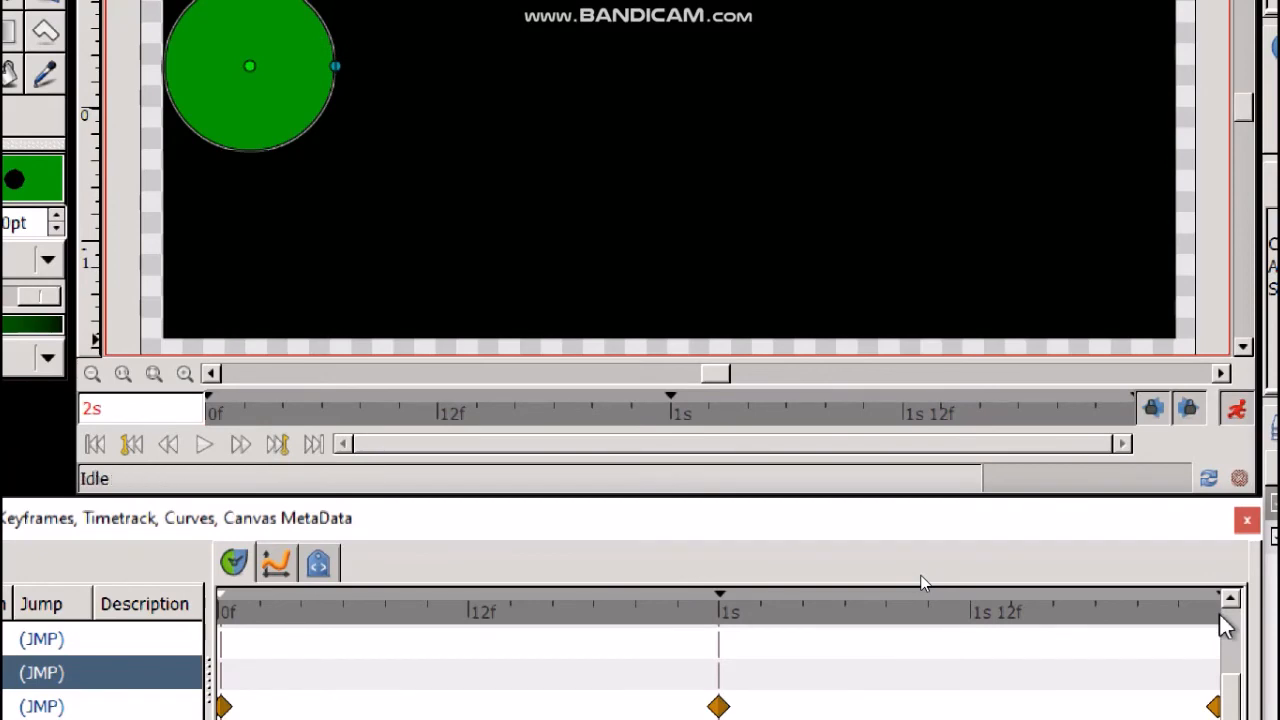
{"action": "left_click", "coordinate": [717, 614]}
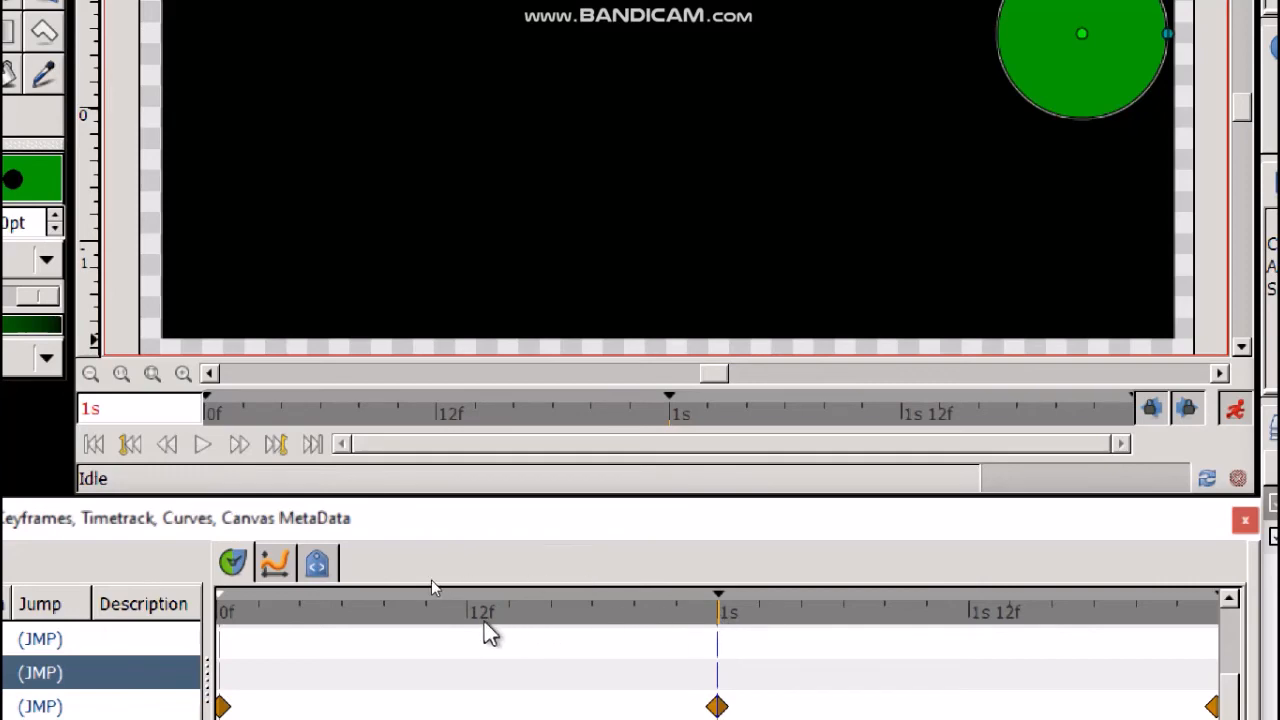
{"action": "left_click", "coordinate": [484, 621]}
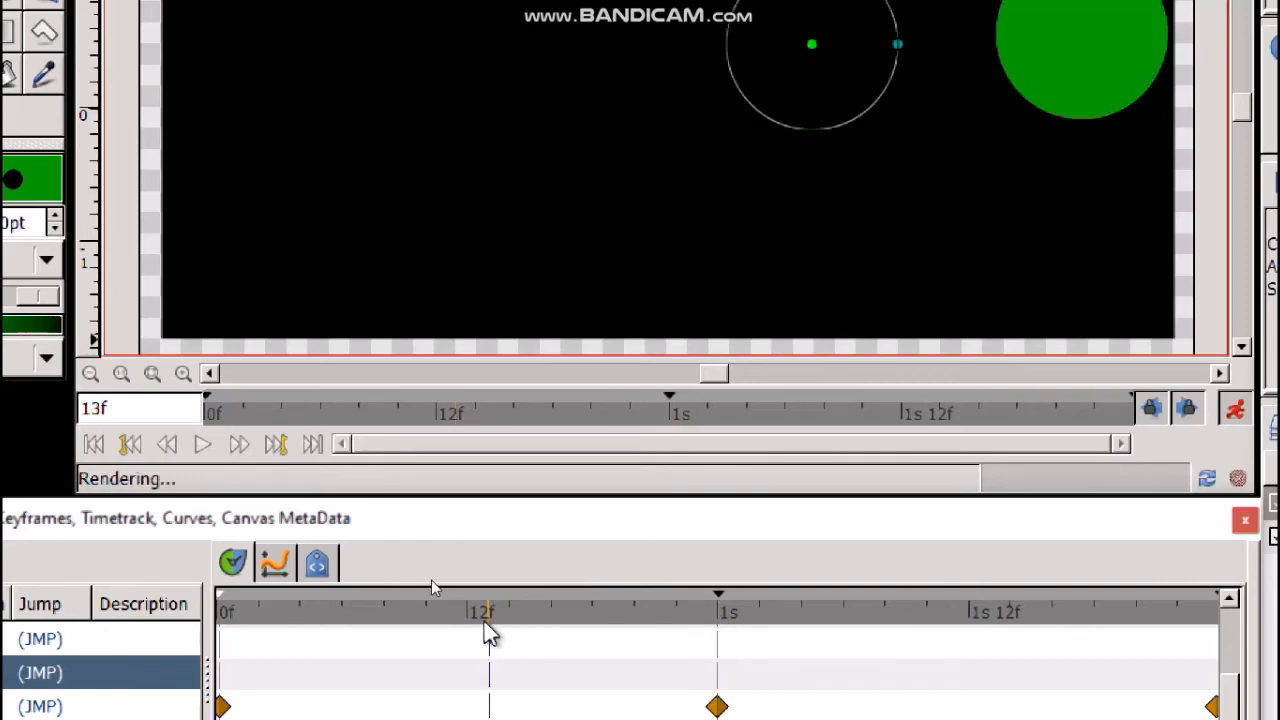
{"action": "left_click", "coordinate": [652, 630]}
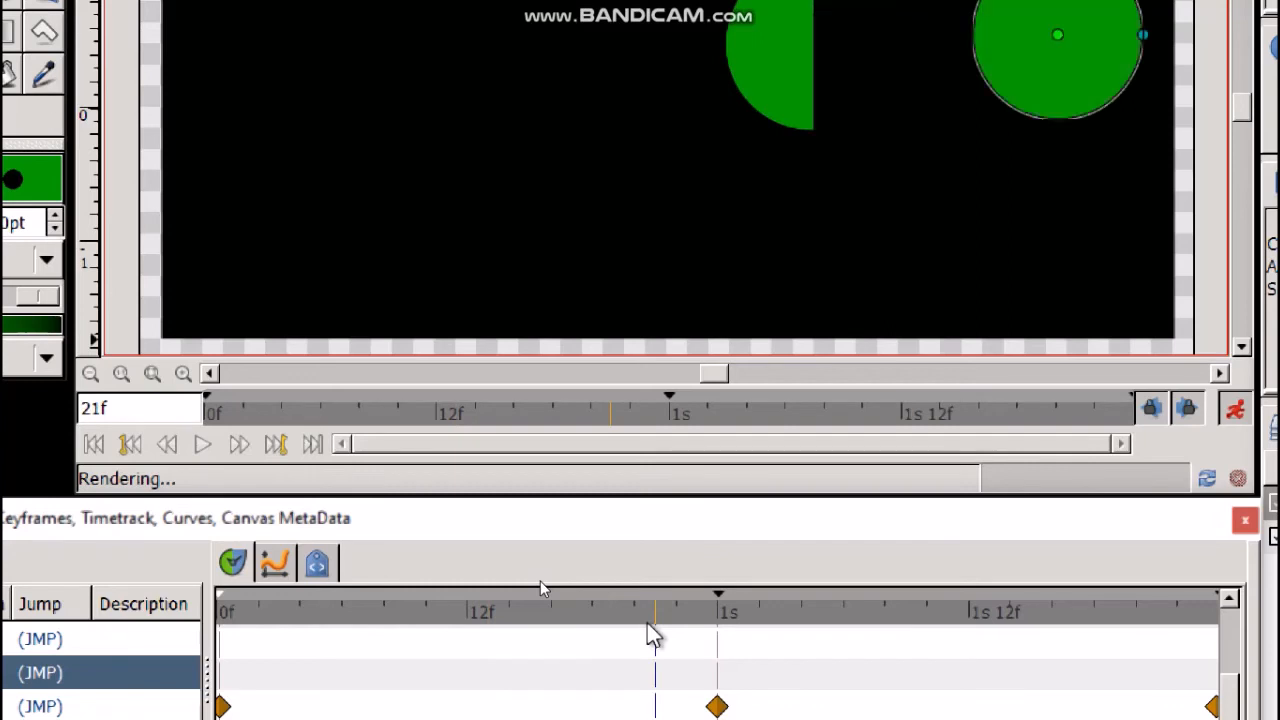
{"action": "left_click", "coordinate": [864, 628]}
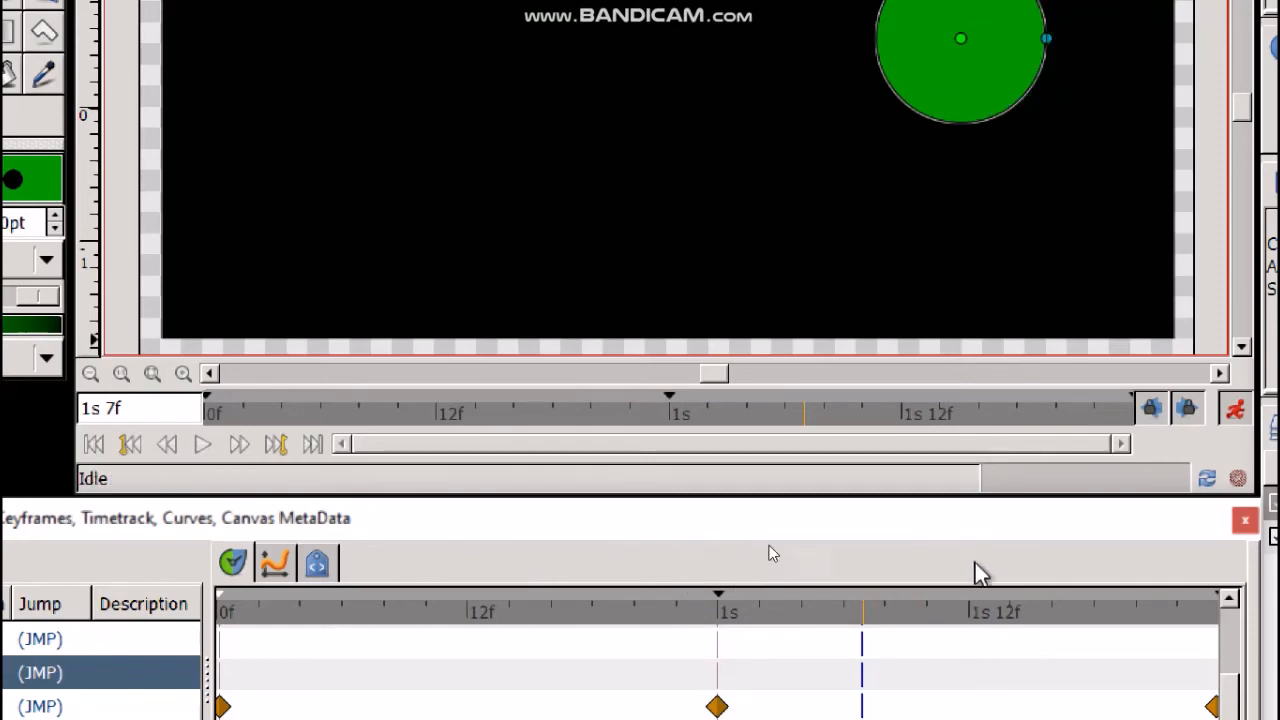
{"action": "left_click", "coordinate": [1050, 616]}
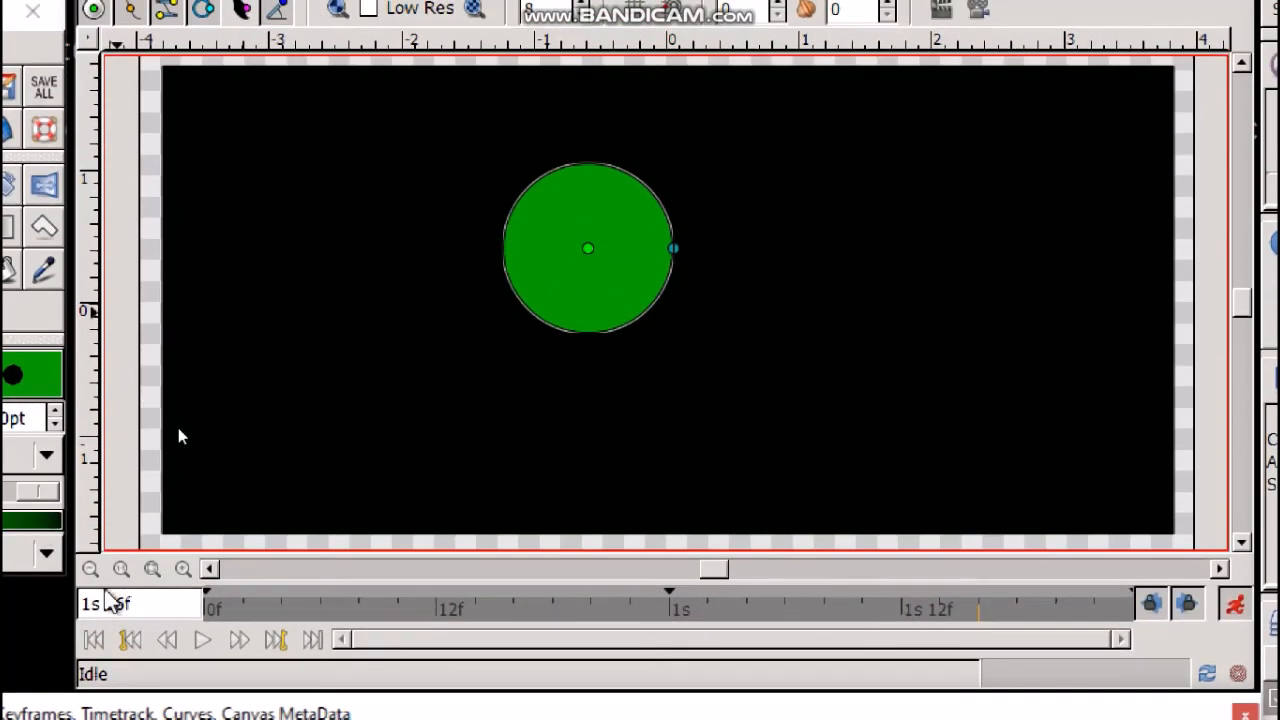
- Play the animation several times to check the circle's movement
{"action": "left_click", "coordinate": [202, 640]}
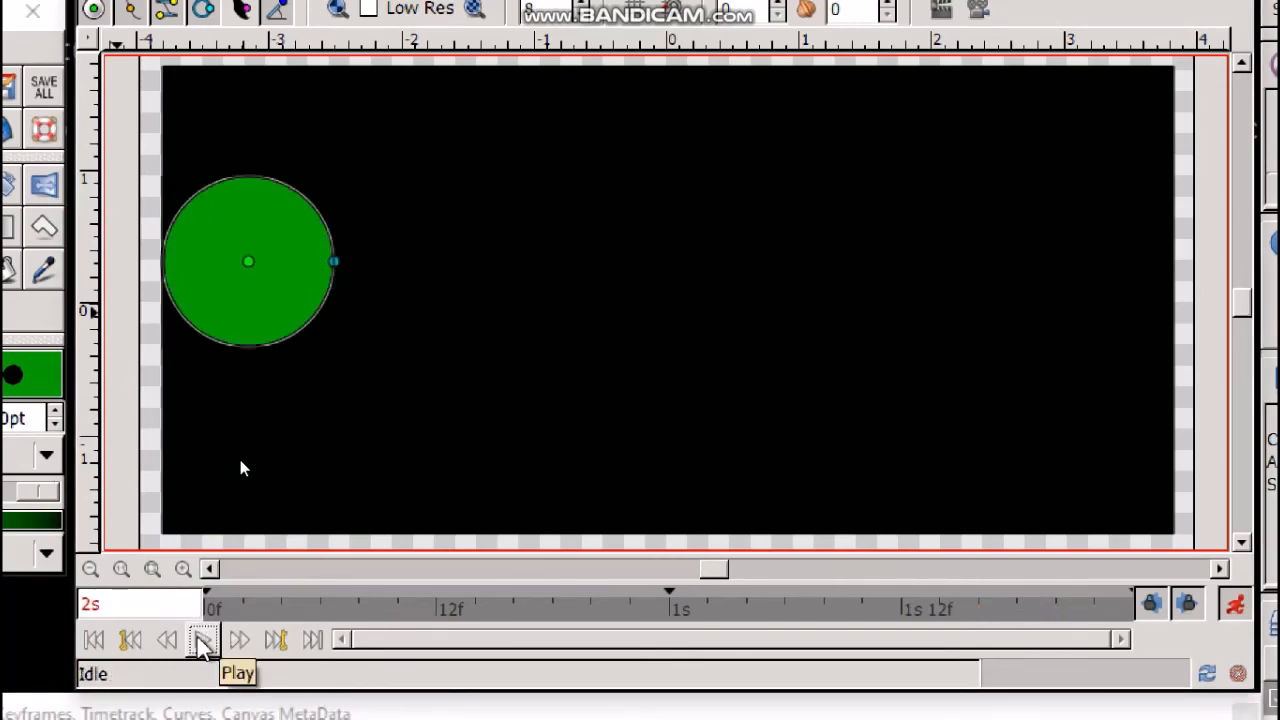
{"action": "left_click", "coordinate": [202, 642]}
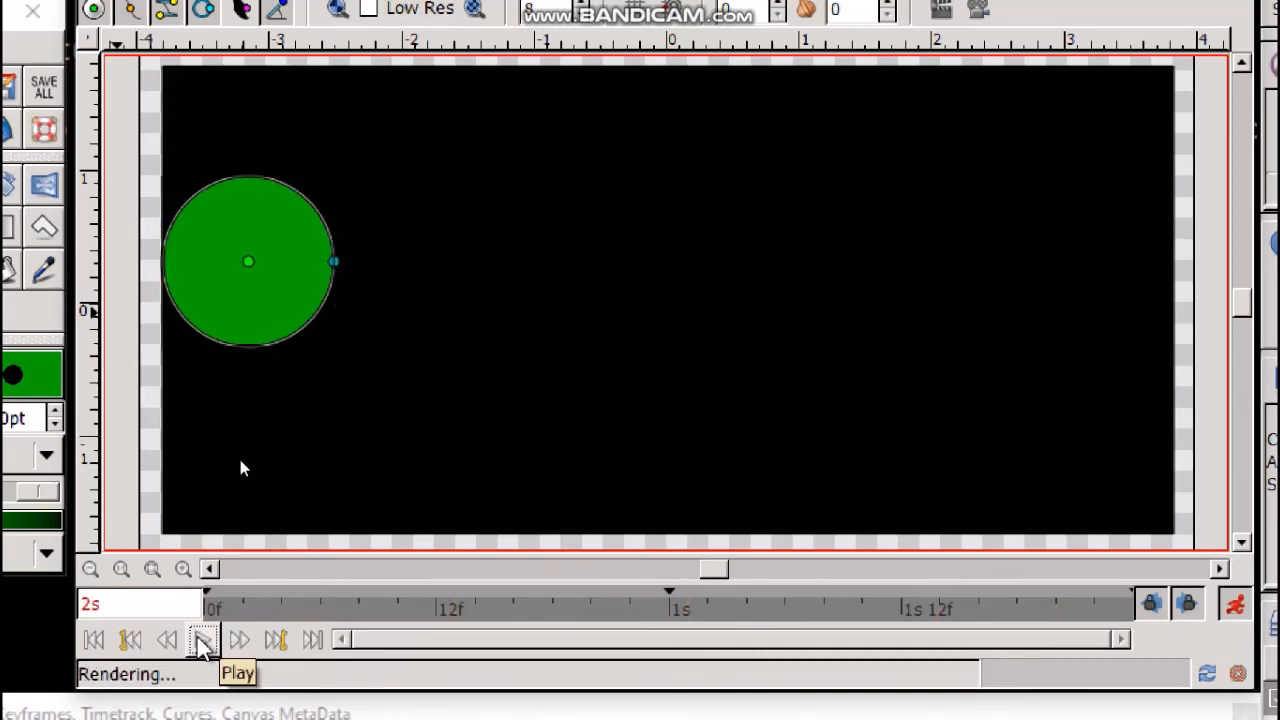
{"action": "left_click", "coordinate": [202, 642]}
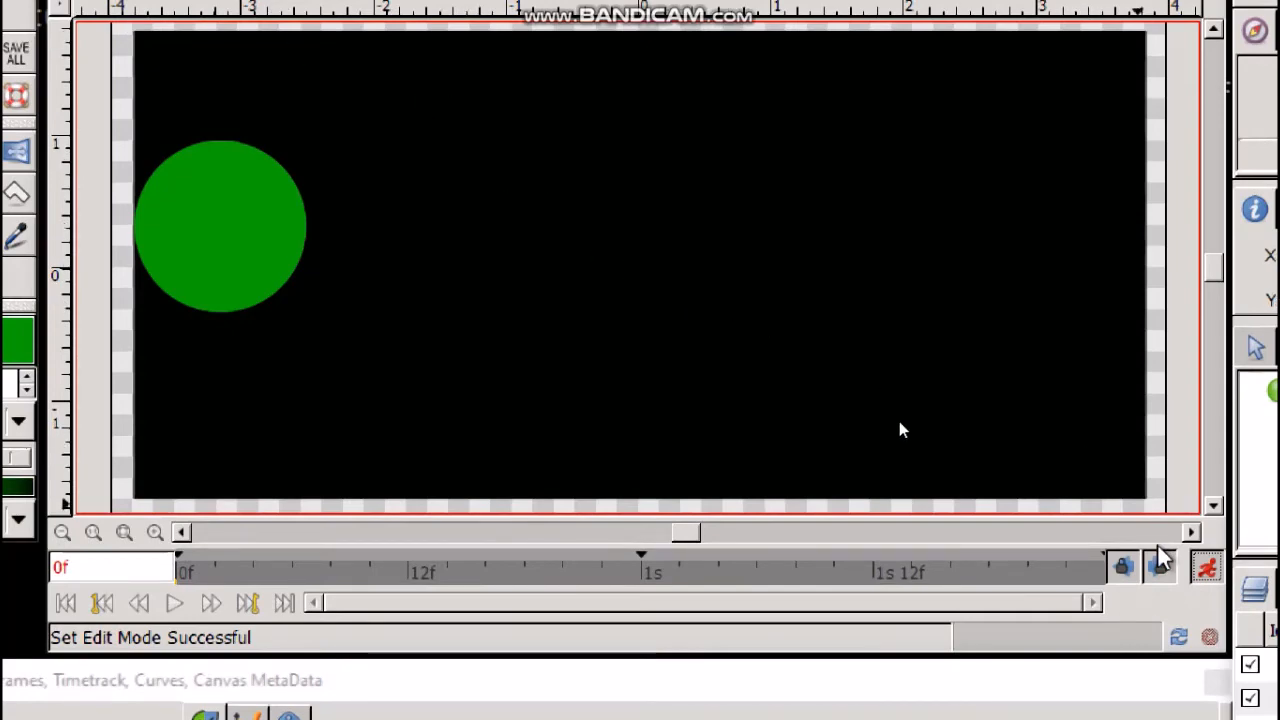
- Turn off animate editing mode and save the document as moving-circle2.sifz in the 11th Computer folder
{"action": "left_click", "coordinate": [1208, 568]}
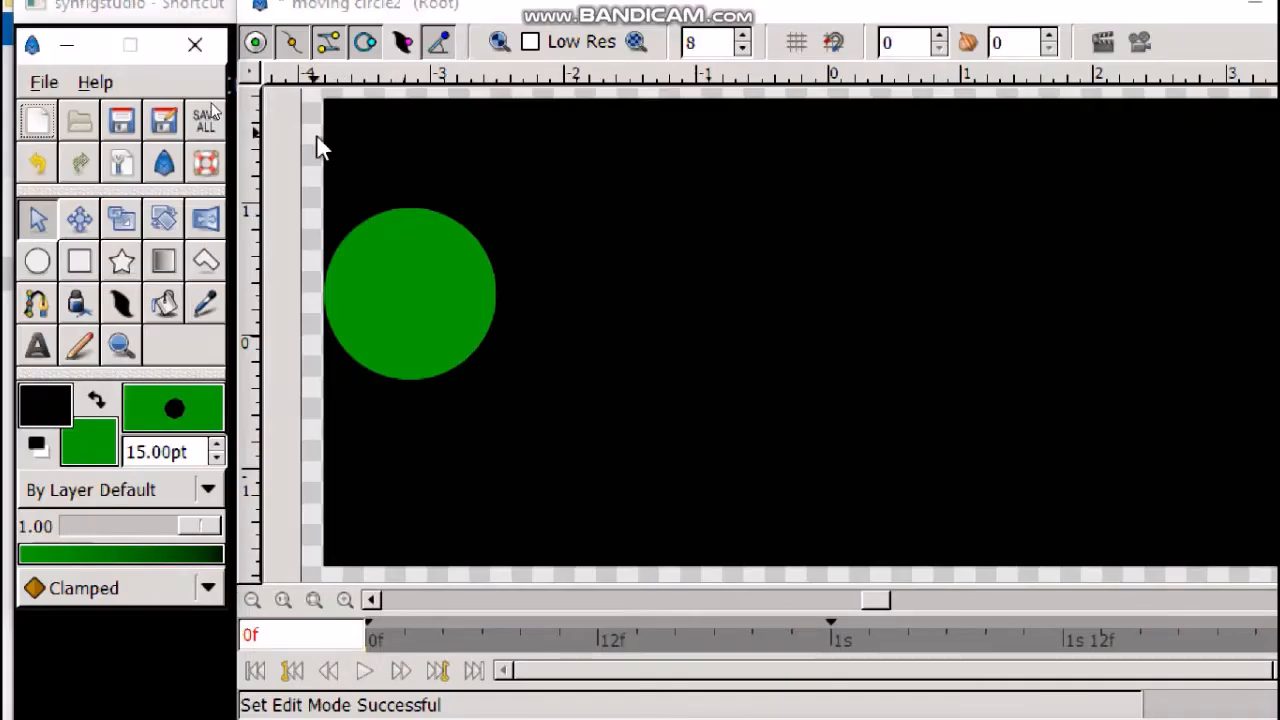
{"action": "left_click", "coordinate": [255, 78]}
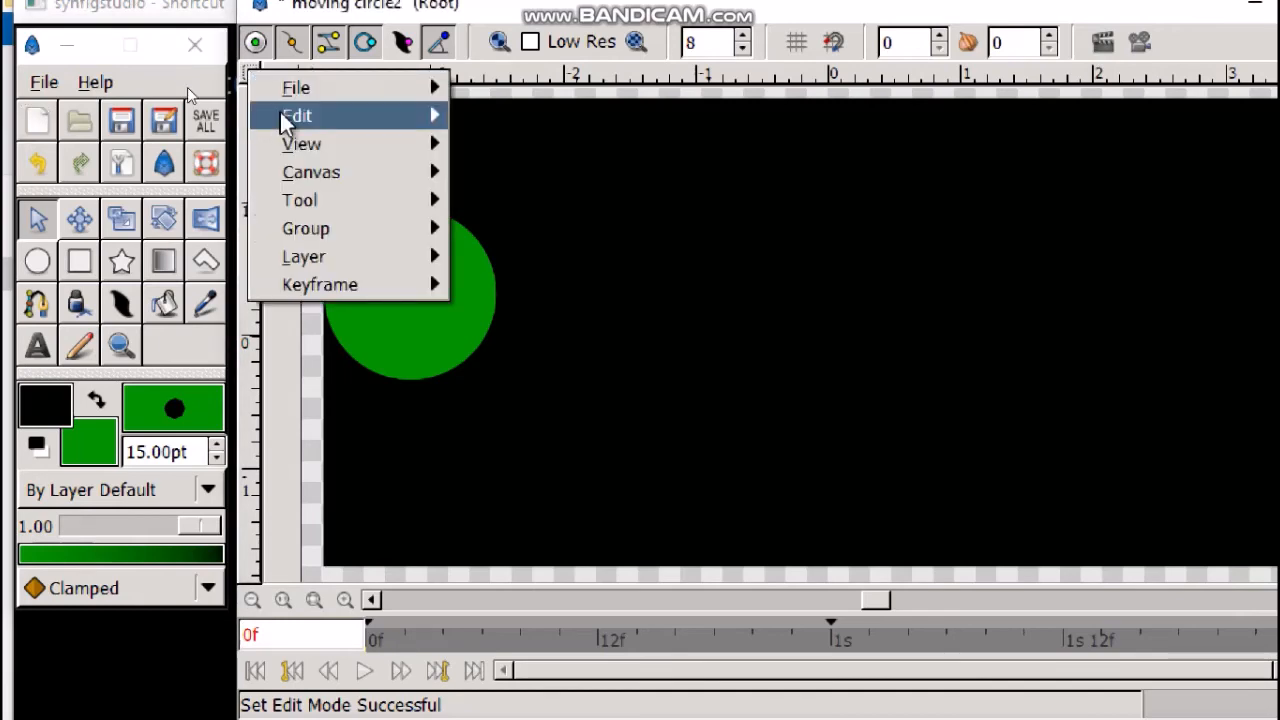
{"action": "mouse_move", "coordinate": [275, 87]}
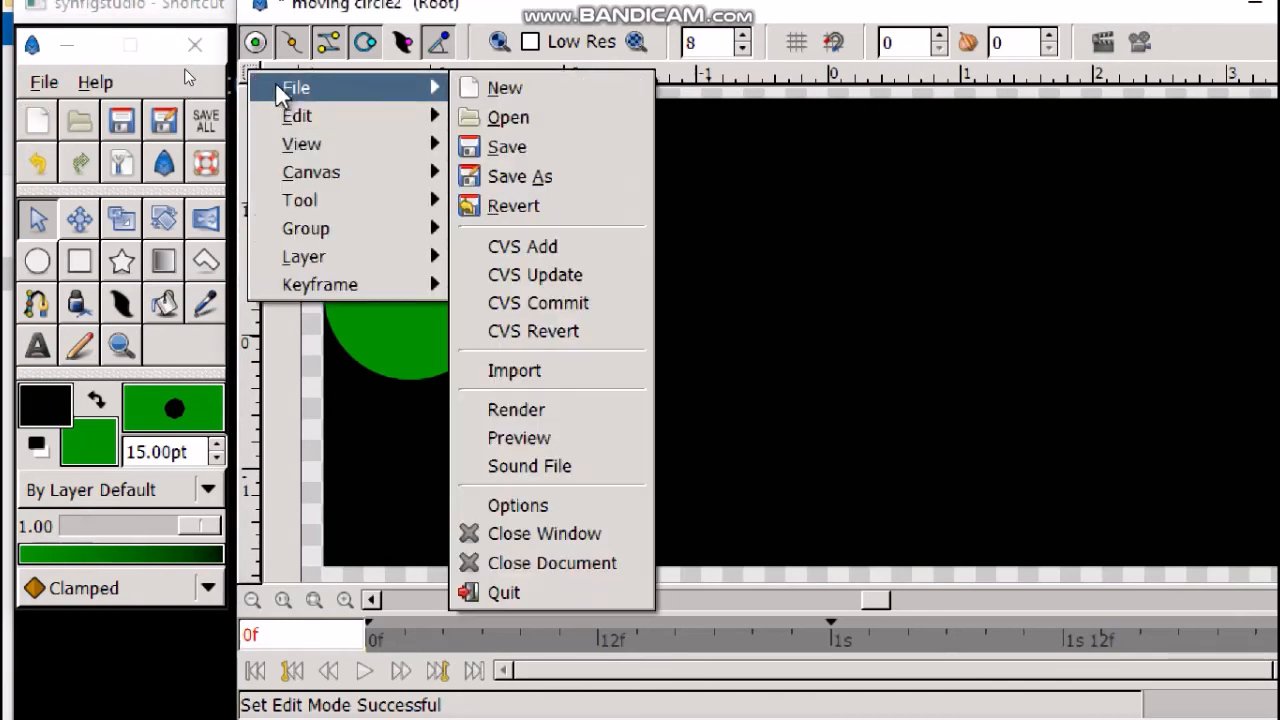
{"action": "left_click", "coordinate": [495, 150]}
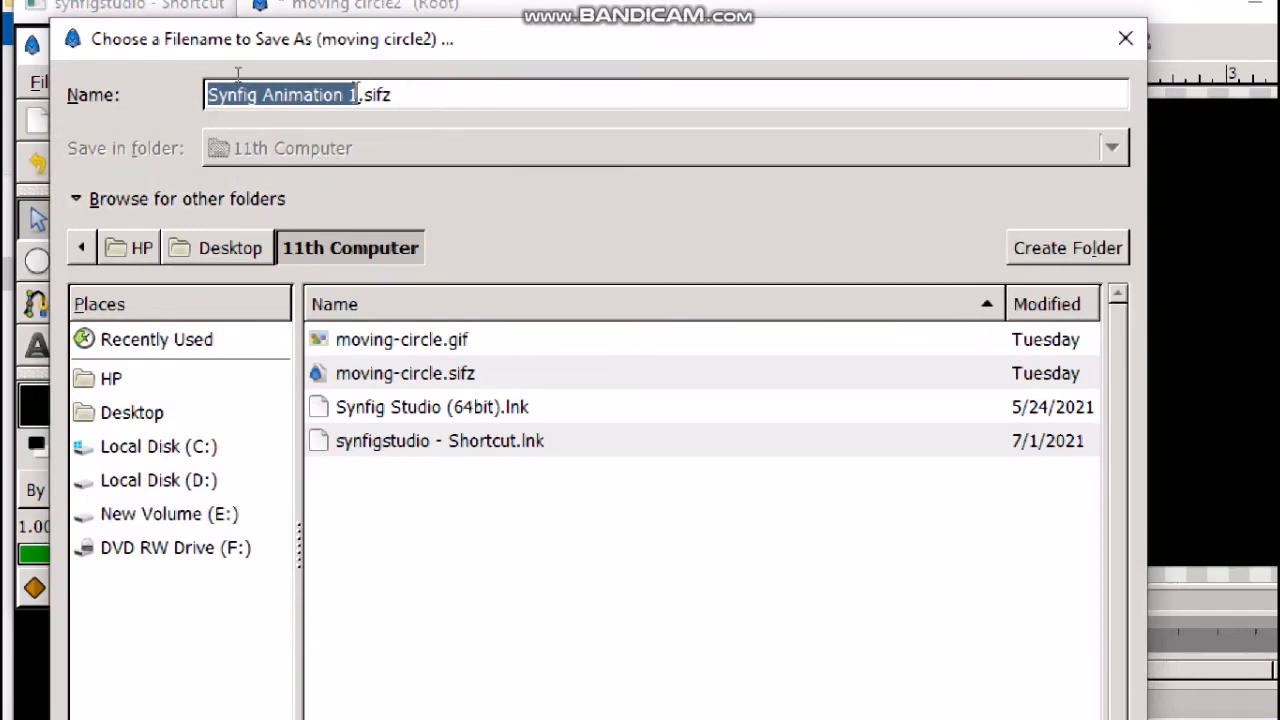
{"action": "type", "text": "moving"}
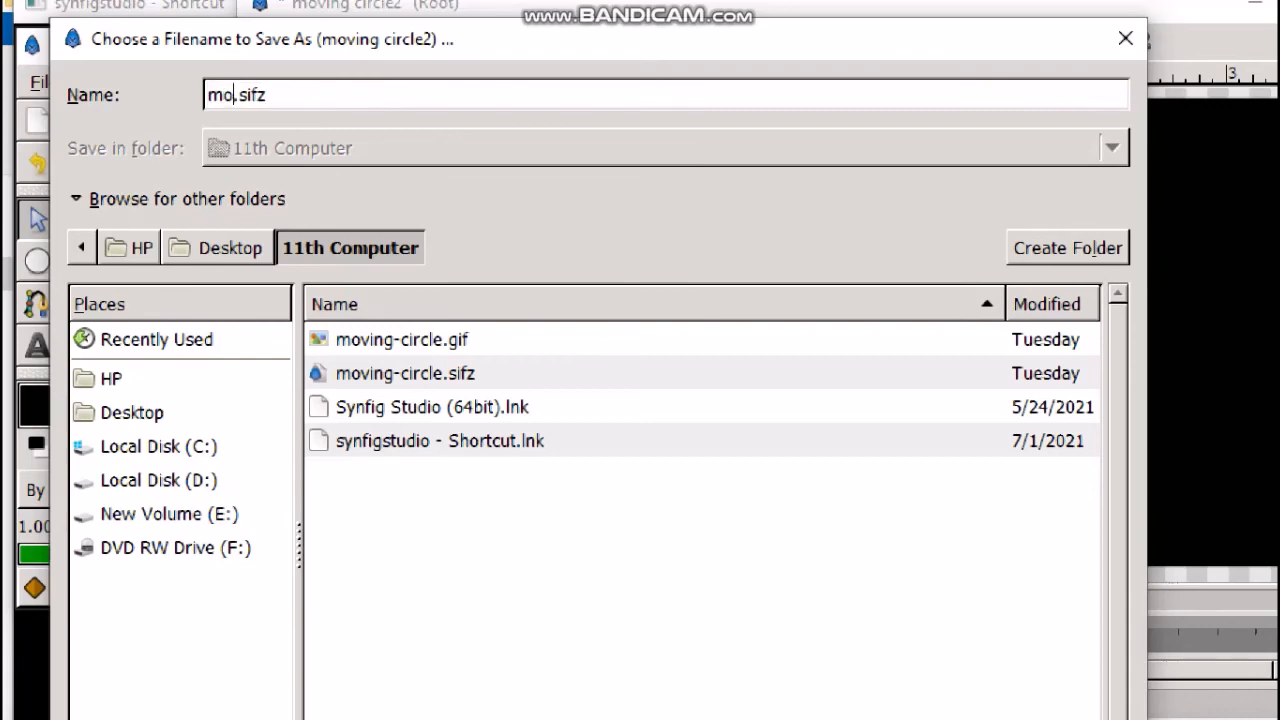
{"action": "type", "text": "-circle"}
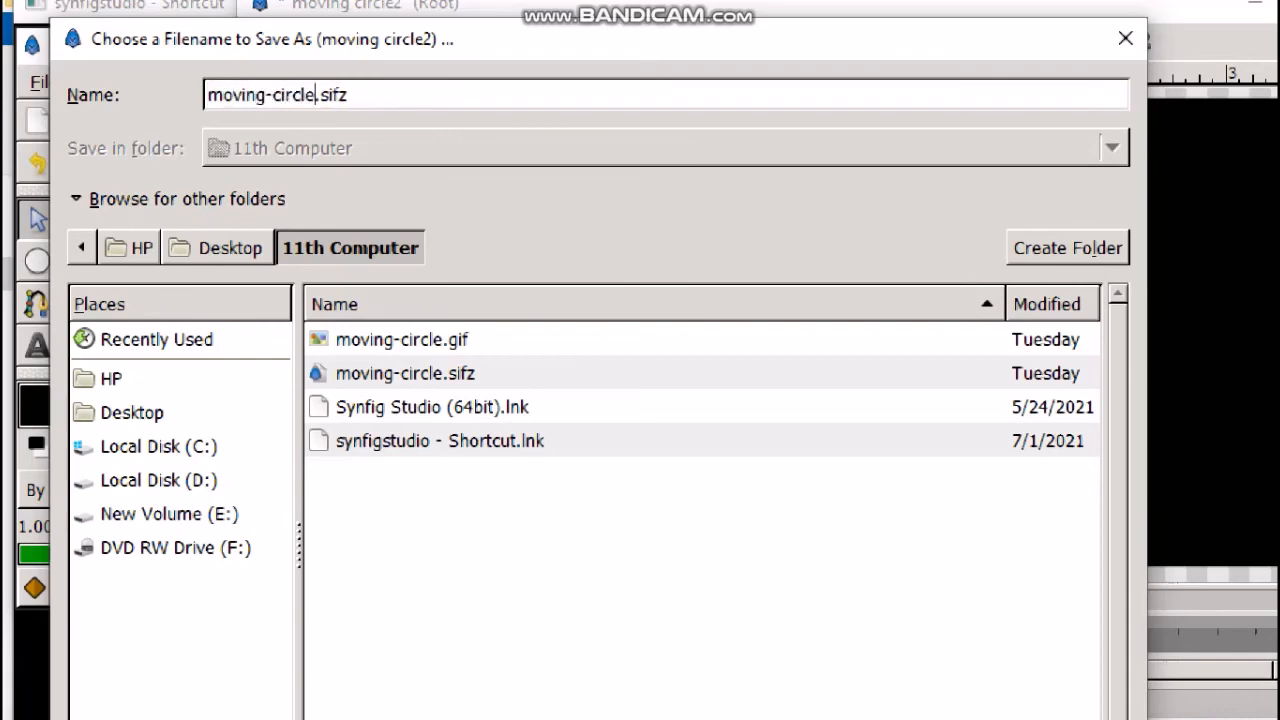
{"action": "type", "text": "2"}
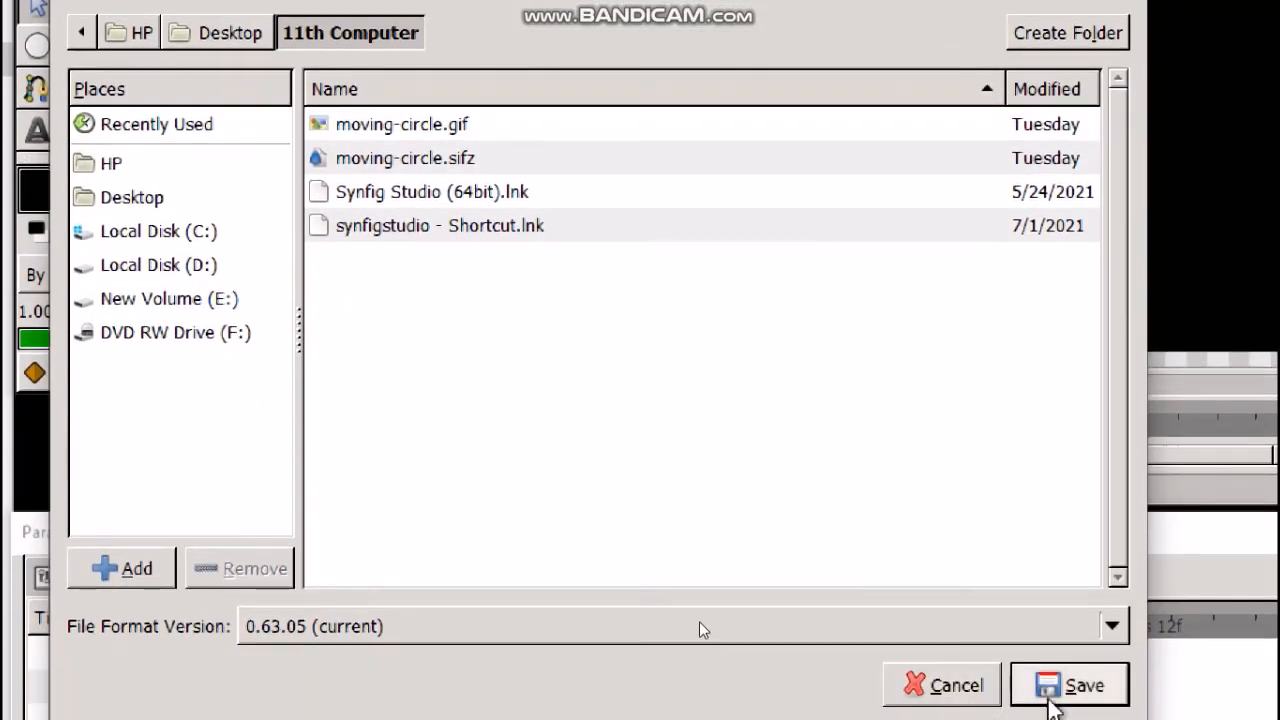
{"action": "left_click", "coordinate": [1056, 686]}
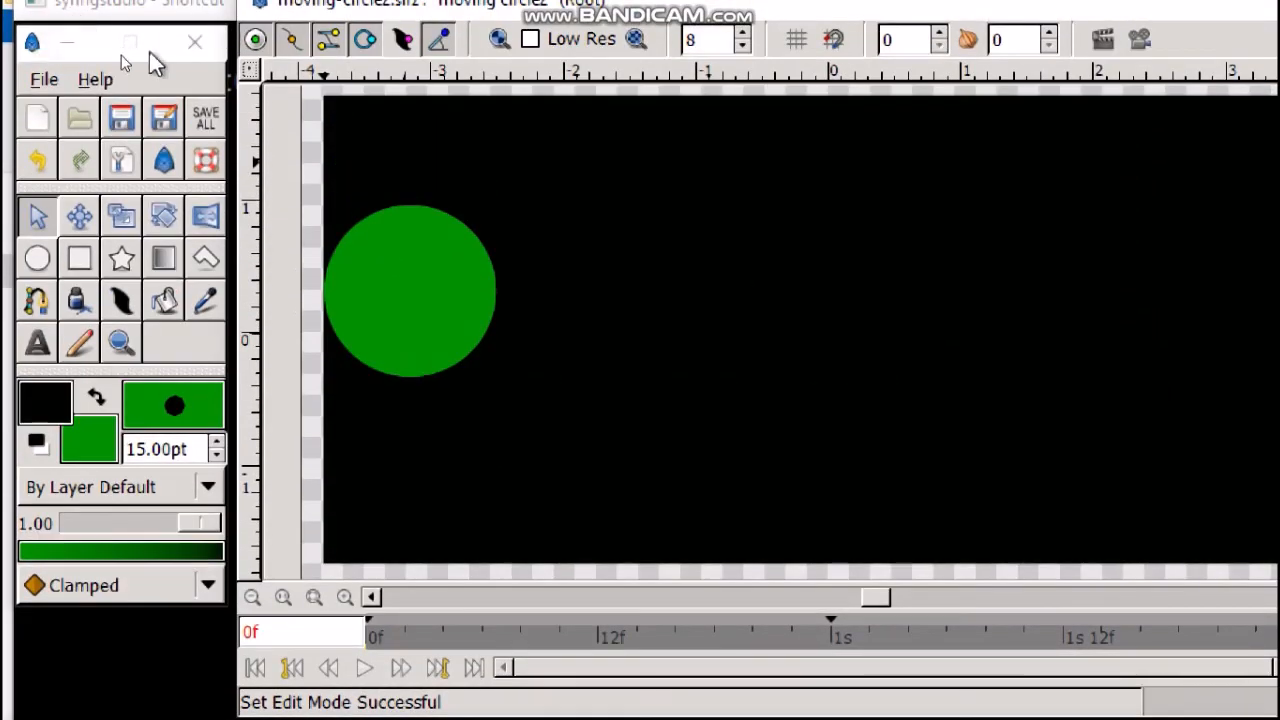
- Open the render settings and change the output file's extension so it is named moving-circle2.gif
{"action": "left_click", "coordinate": [250, 72]}
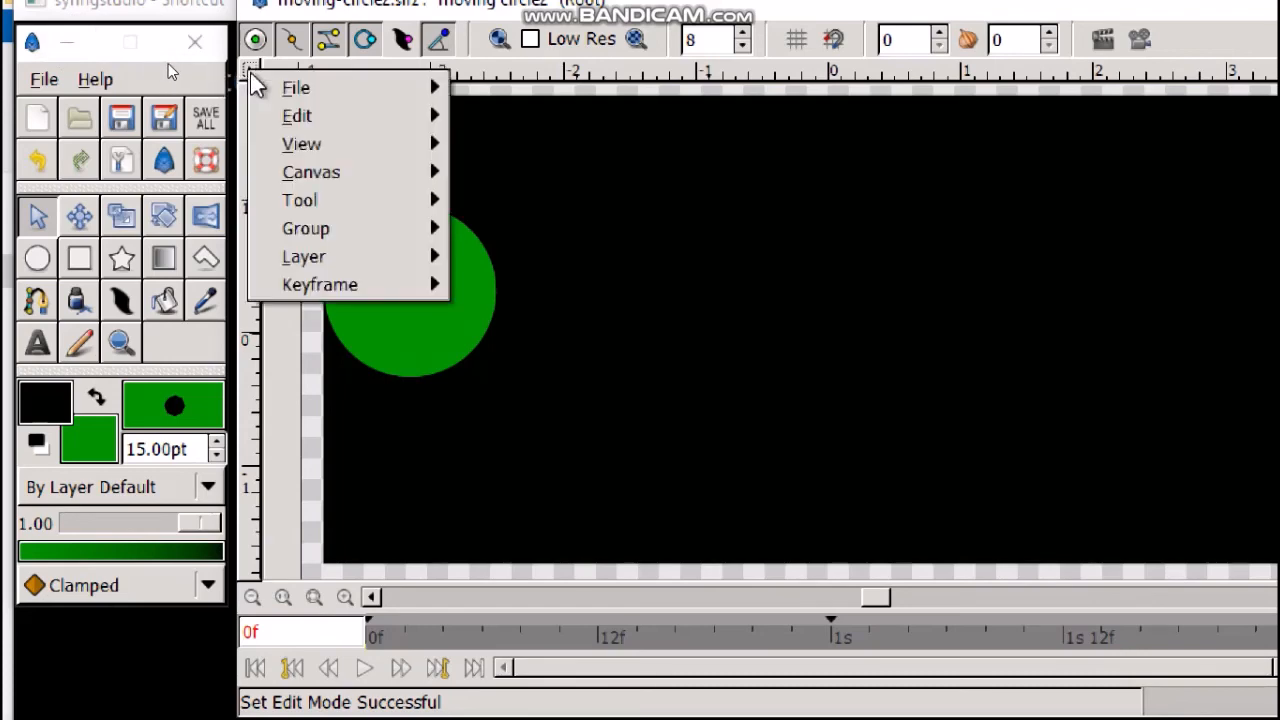
{"action": "mouse_move", "coordinate": [312, 89]}
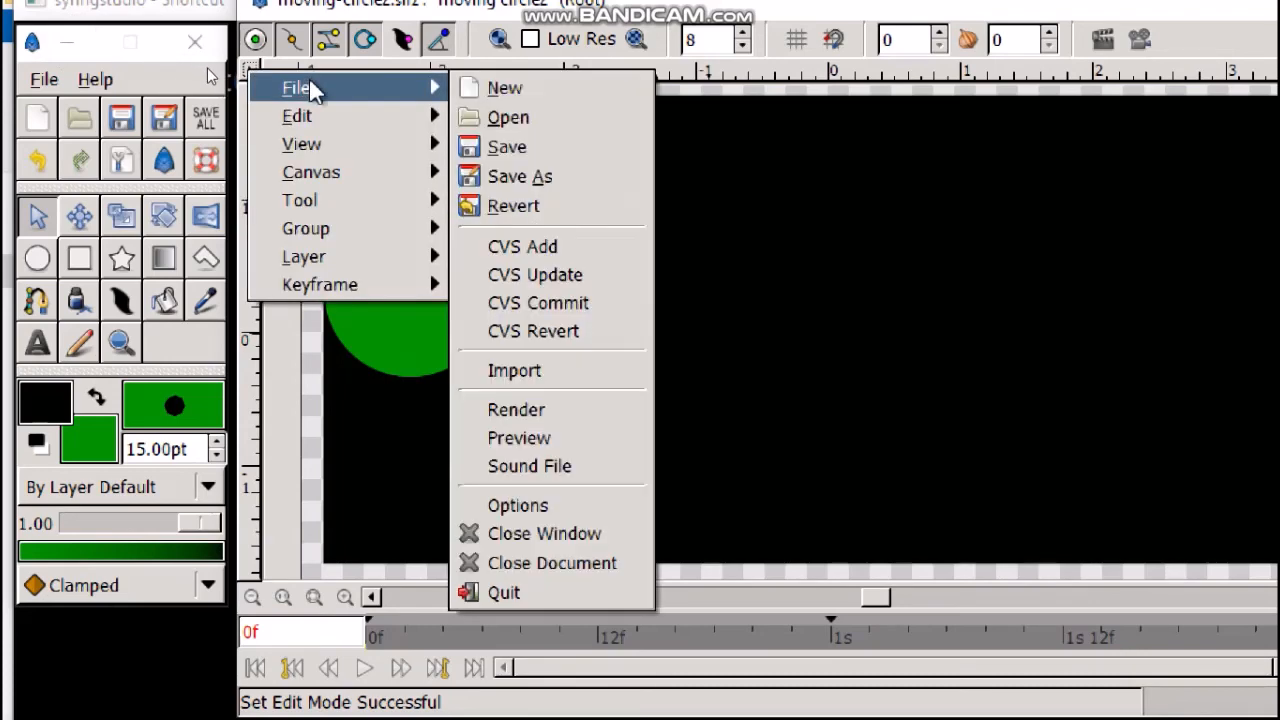
{"action": "left_click", "coordinate": [548, 416]}
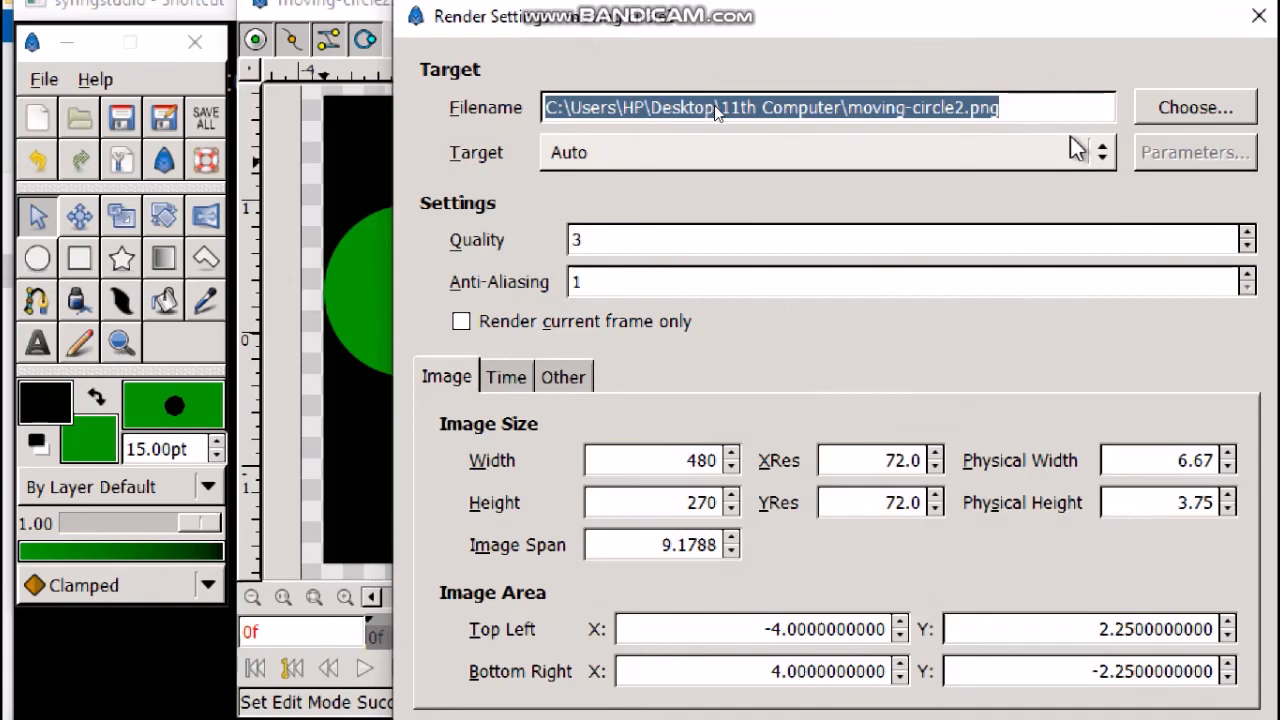
{"action": "left_click", "coordinate": [1010, 110]}
{"action": "key", "text": "BackSpace"}
{"action": "key", "text": "BackSpace"}
{"action": "key", "text": "BackSpace"}
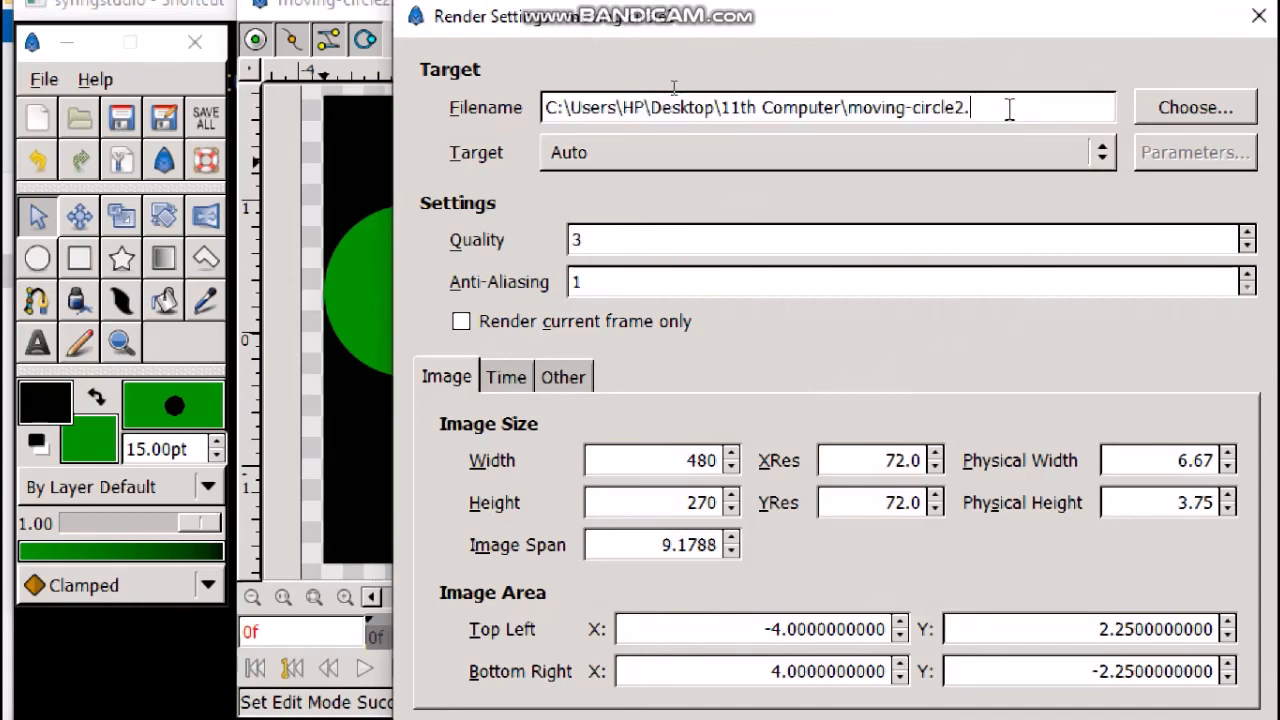
{"action": "type", "text": "gif"}
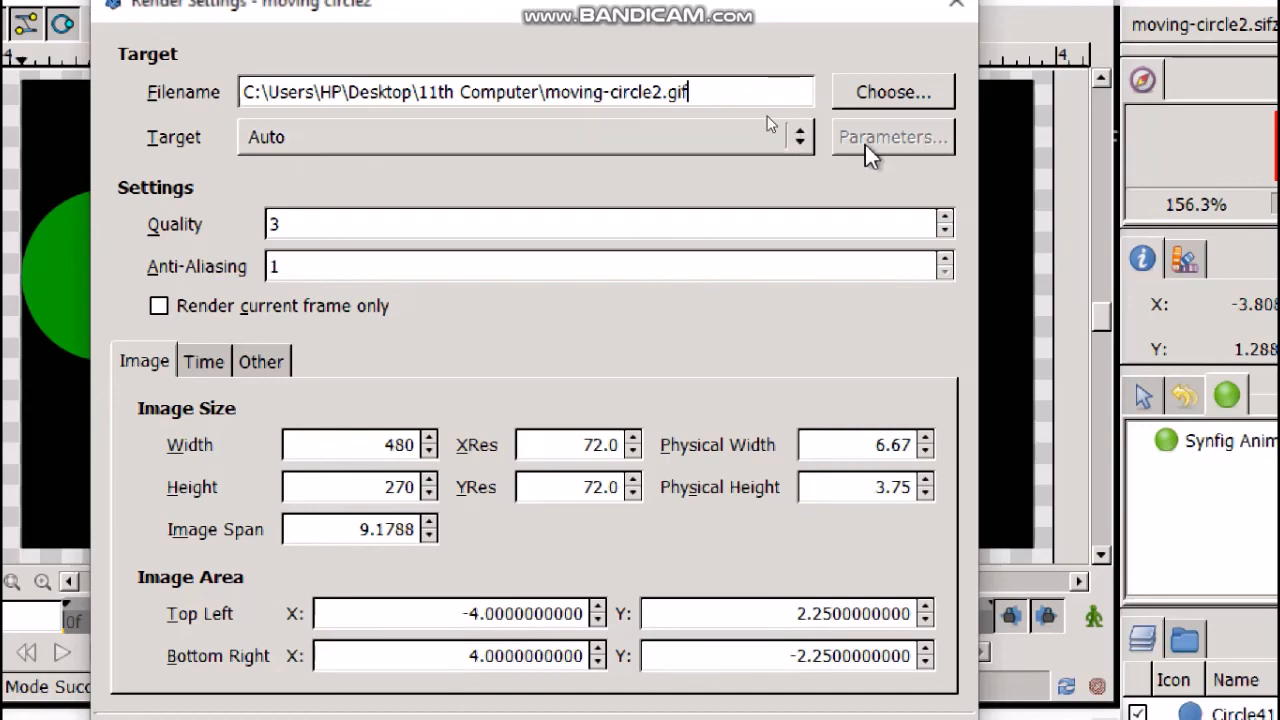
- Set the render target to gif and render the animation
{"action": "left_click", "coordinate": [800, 137]}
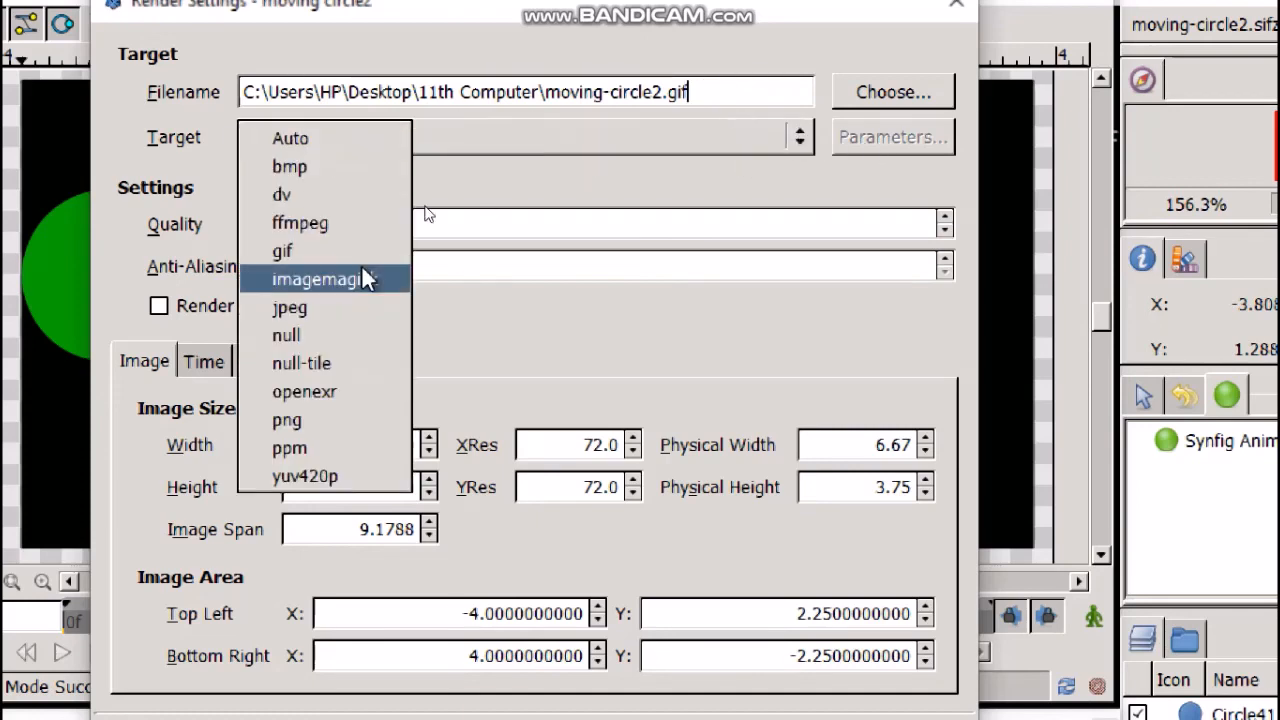
{"action": "left_click", "coordinate": [297, 254]}
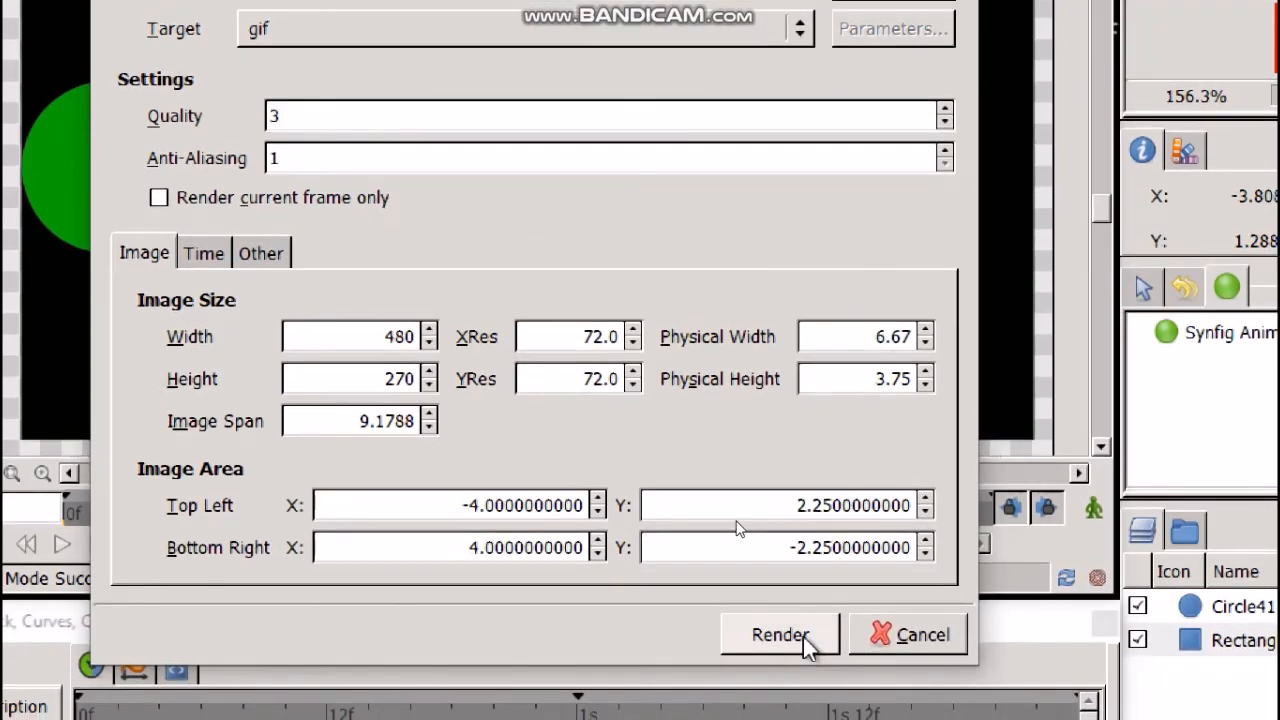
{"action": "left_click", "coordinate": [798, 636]}
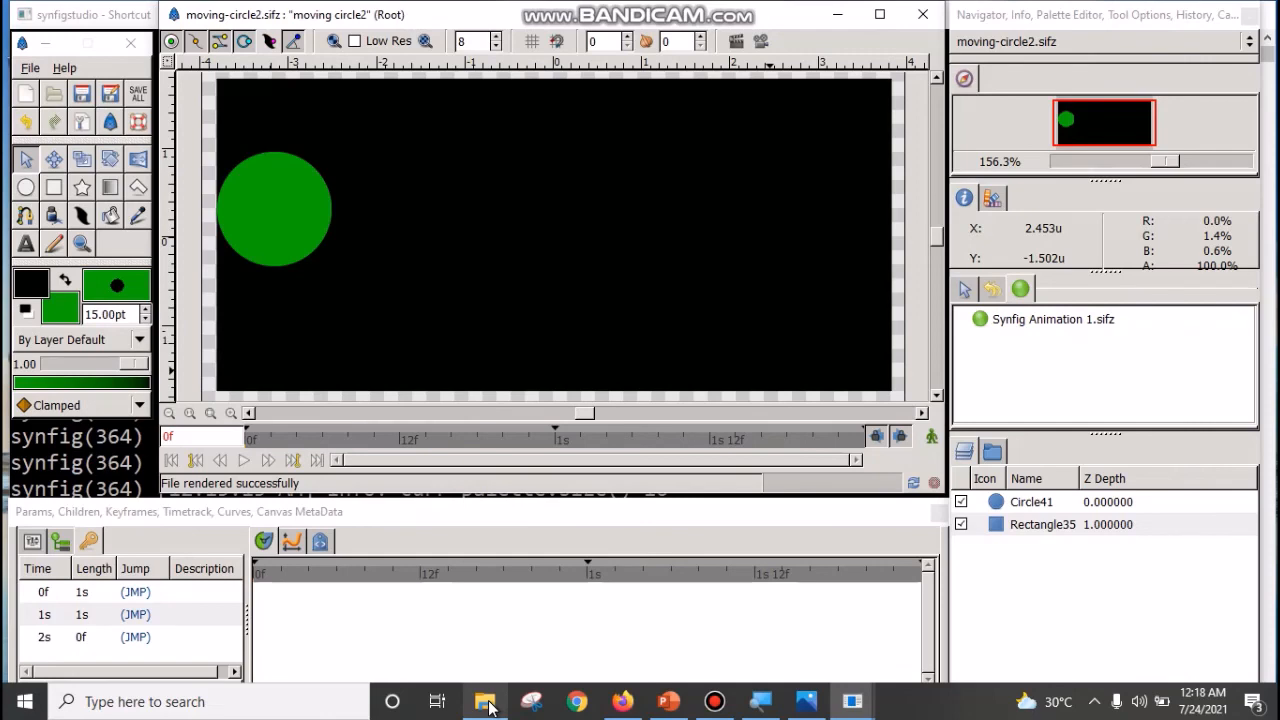
- Switch to File Explorer and open the rendered moving-circle2 GIF from the 11th Computer folder in Firefox to view the animation
{"action": "left_click", "coordinate": [487, 706]}
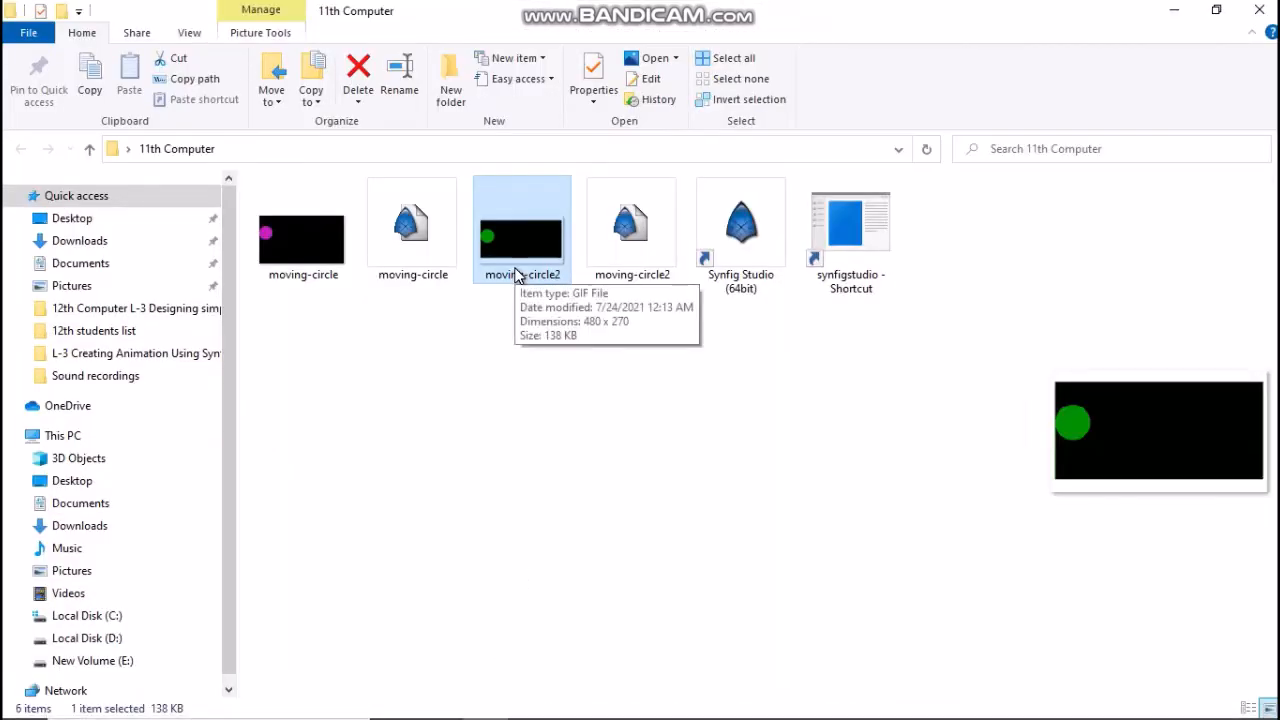
{"action": "left_click", "coordinate": [516, 276]}
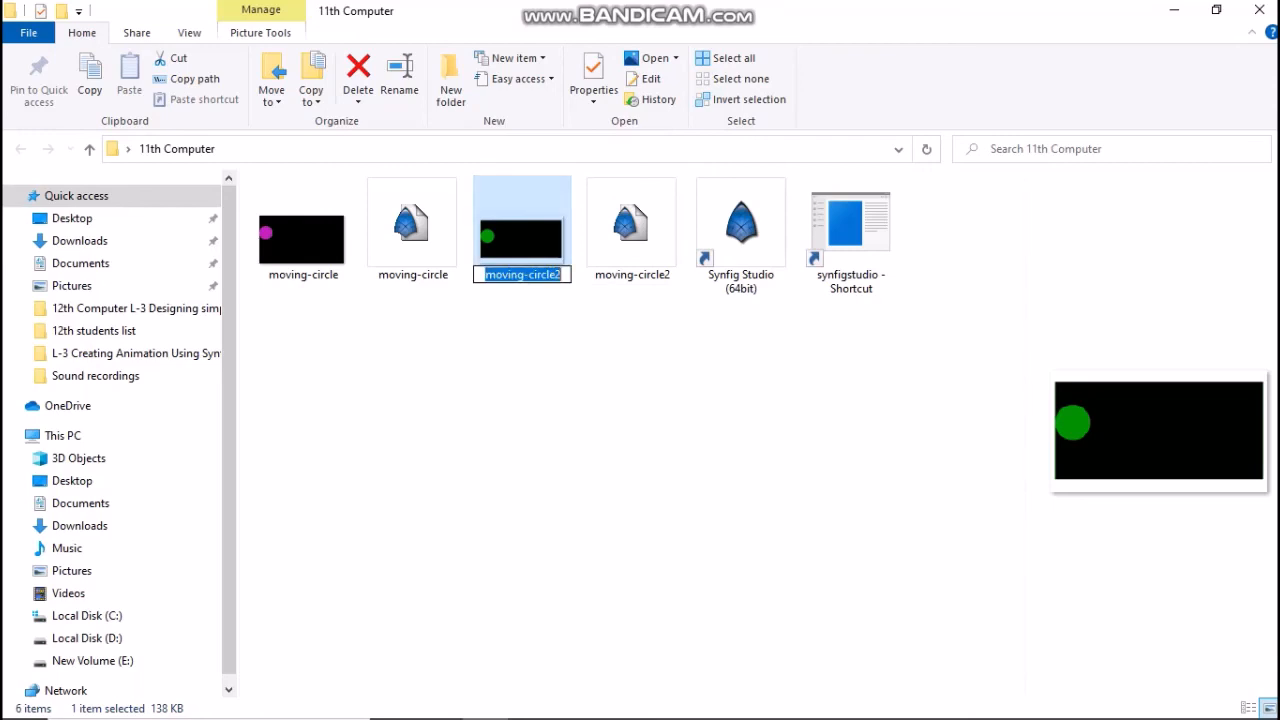
{"action": "left_click", "coordinate": [531, 241]}
{"action": "right_click", "coordinate": [531, 241]}
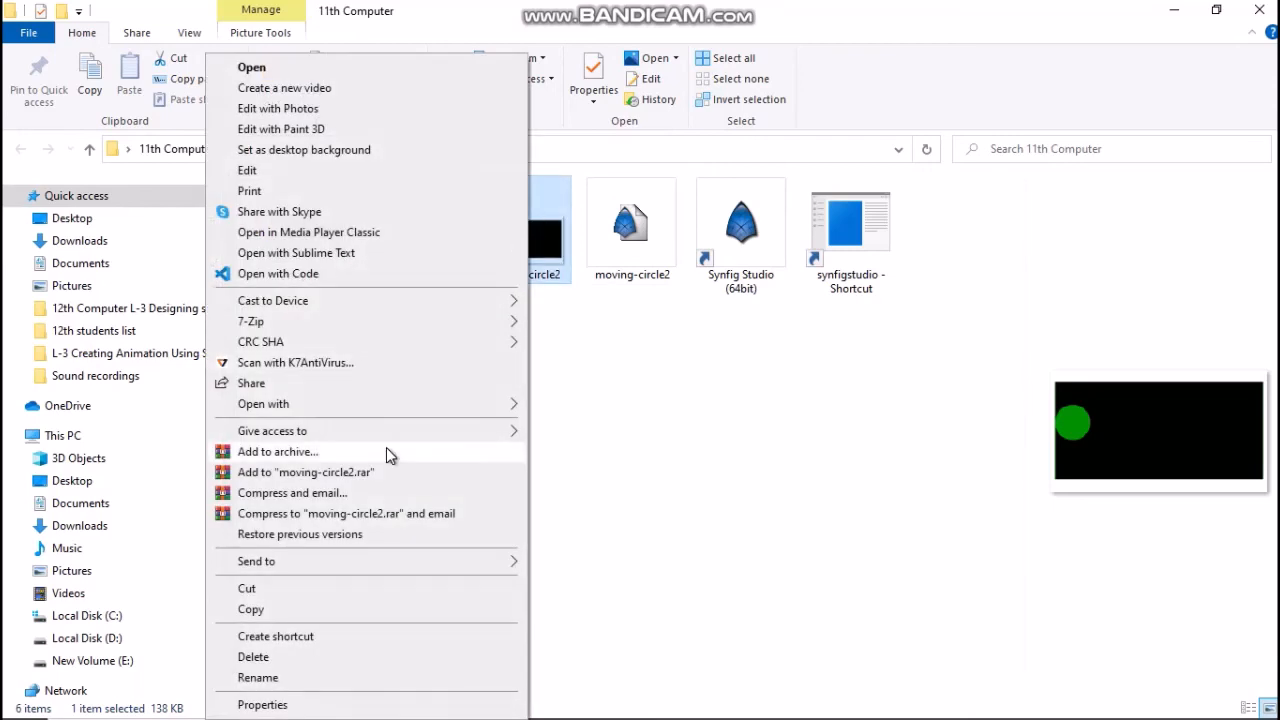
{"action": "mouse_move", "coordinate": [387, 302]}
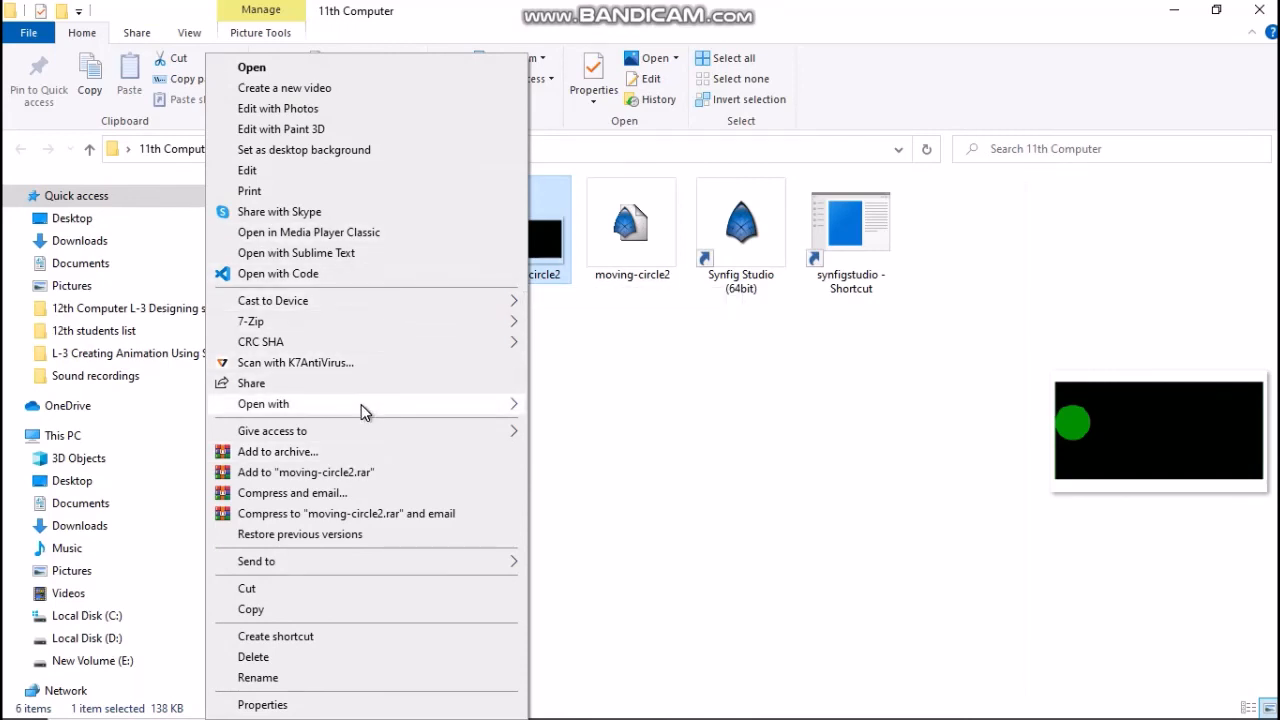
{"action": "mouse_move", "coordinate": [361, 404]}
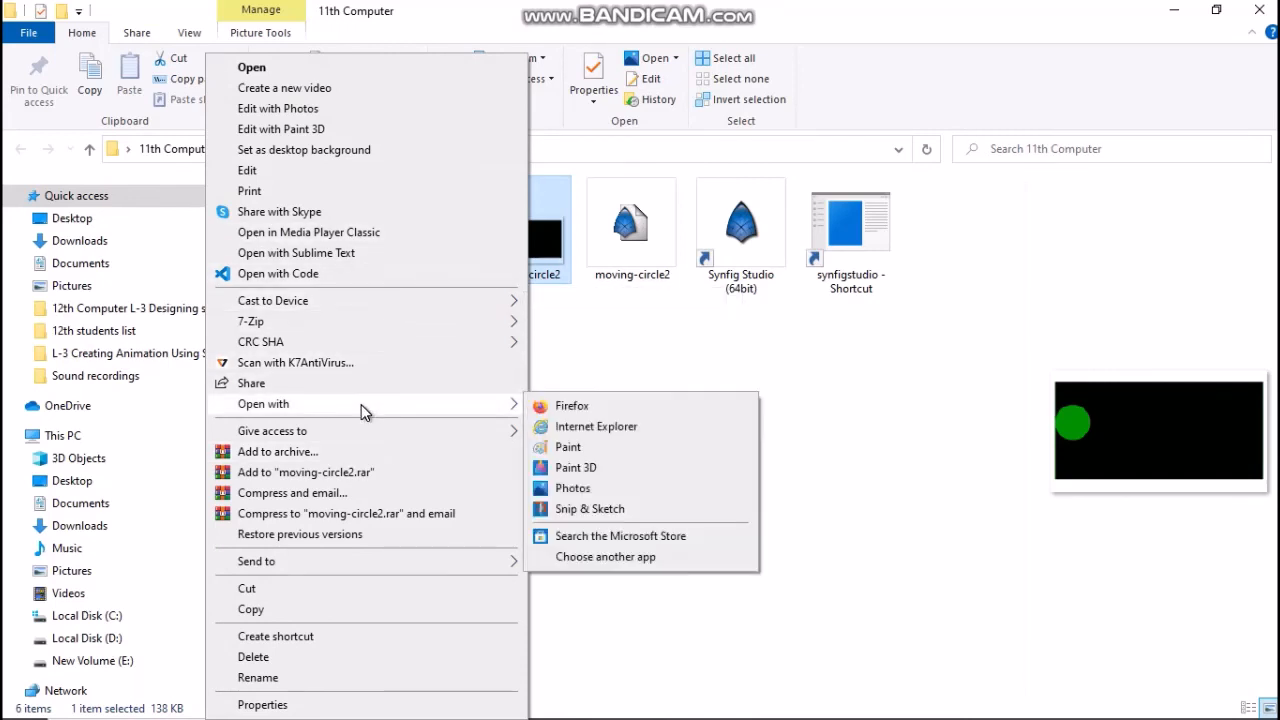
{"action": "left_click", "coordinate": [550, 406]}
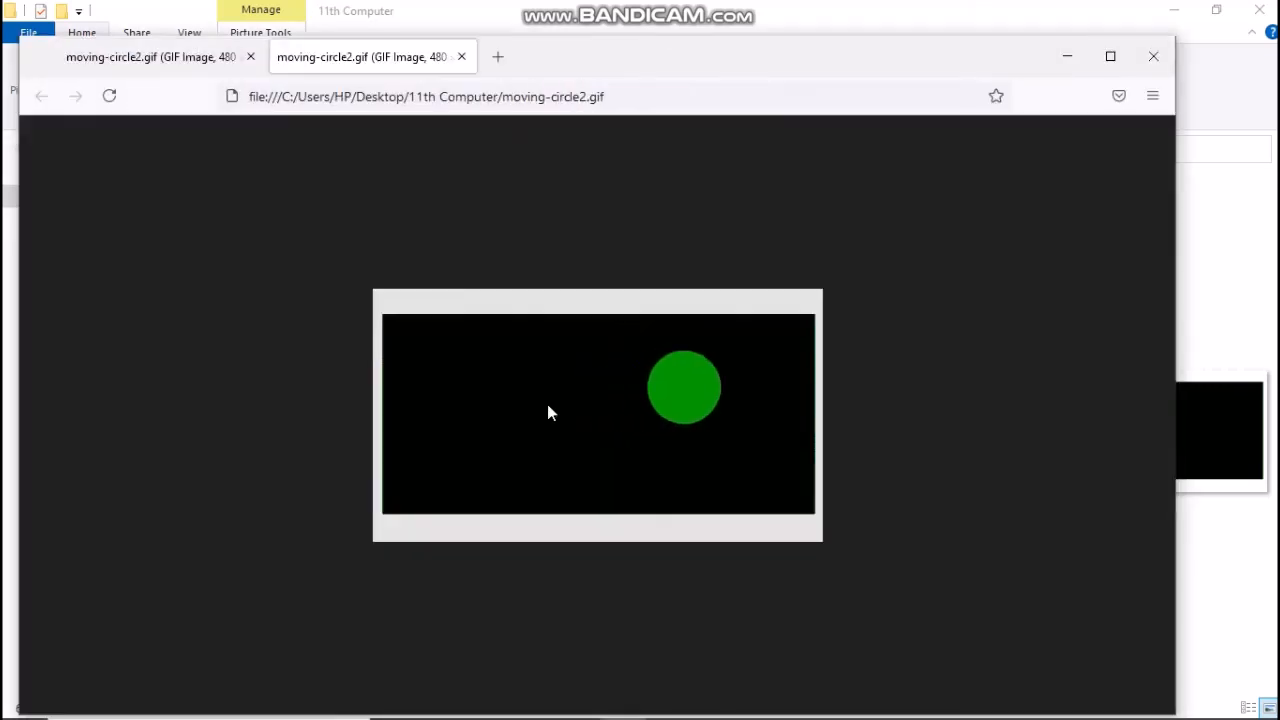